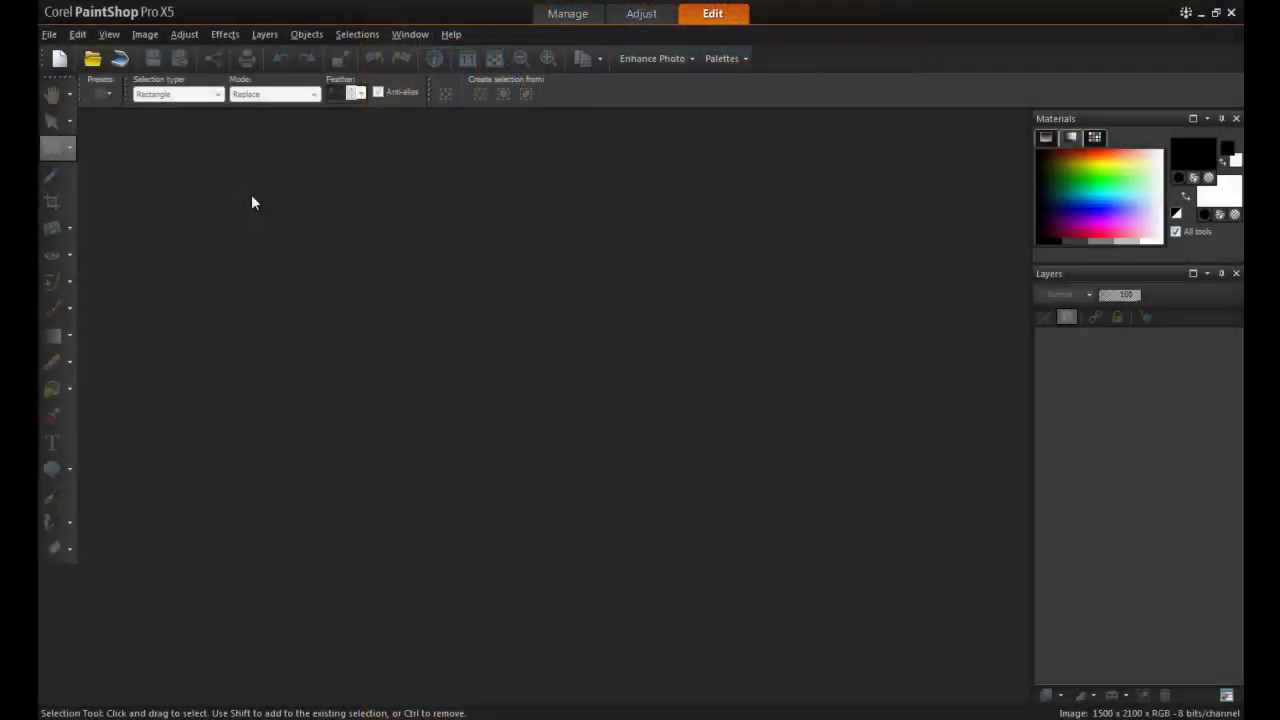
Start a new 8.5 × 11 inch image at 72 pixels/inch.
{"action": "left_click", "coordinate": [49, 34]}
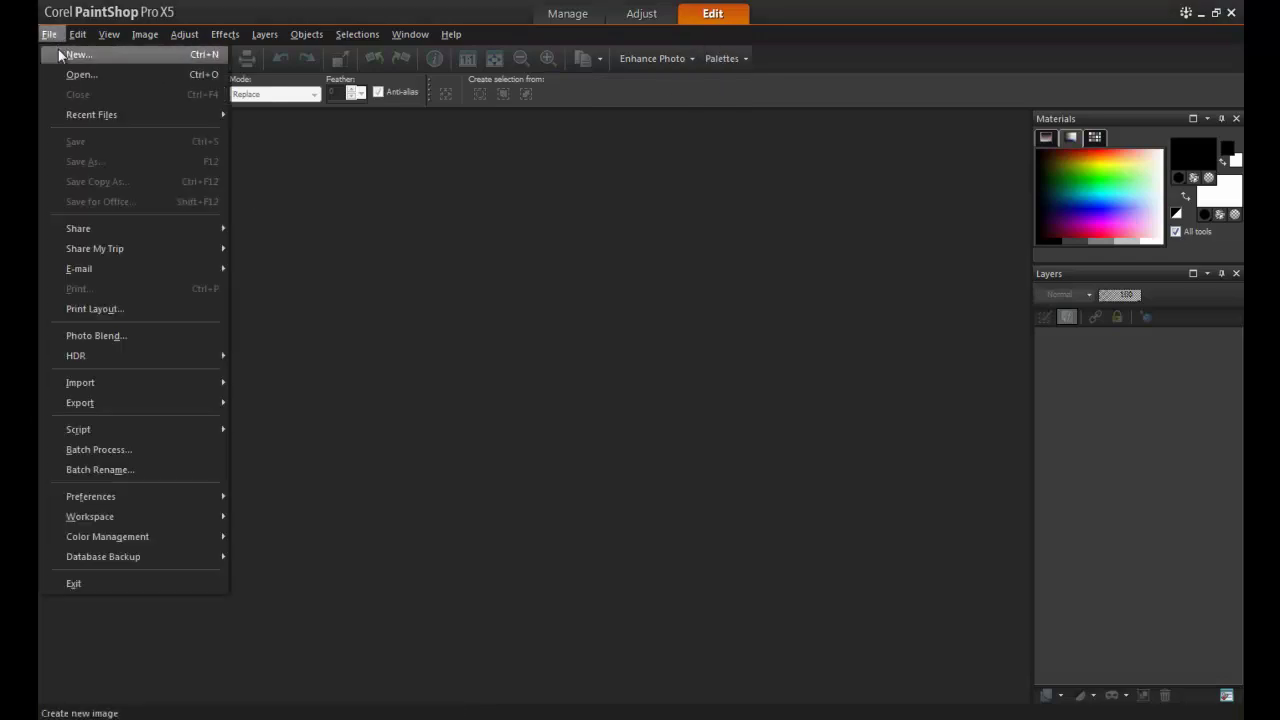
{"action": "left_click", "coordinate": [70, 54]}
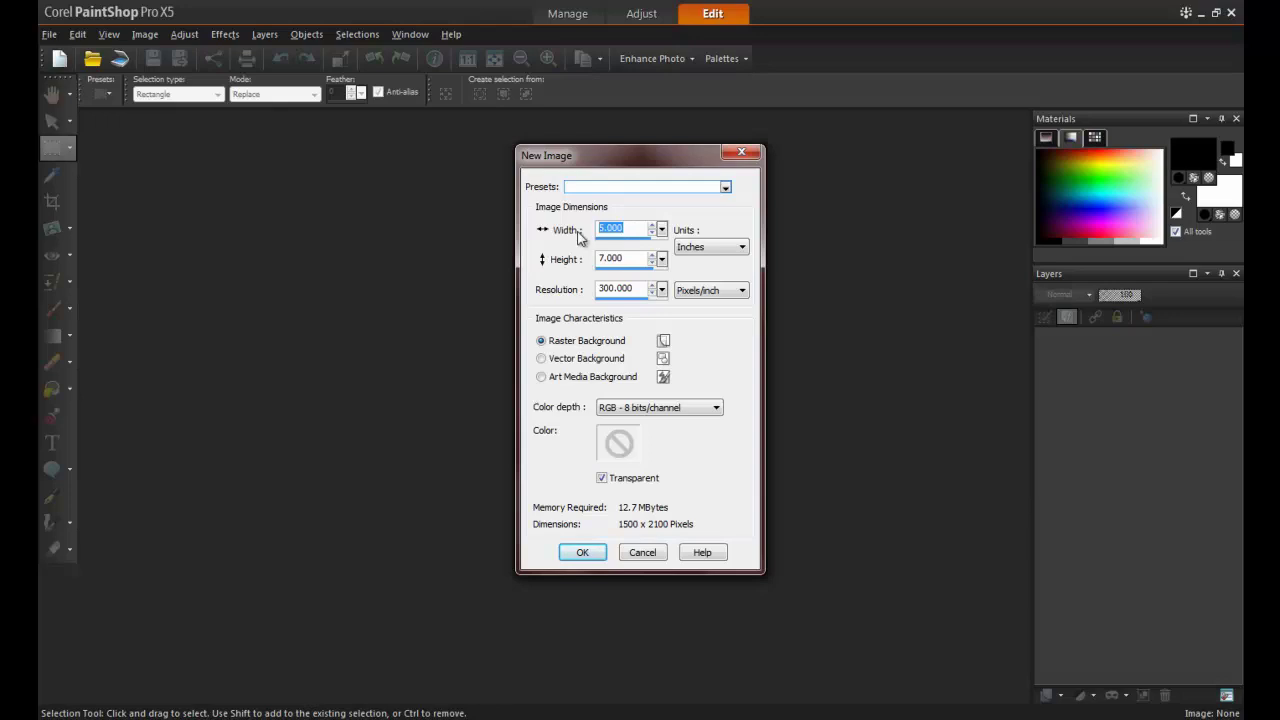
{"action": "type", "text": "8.5"}
{"action": "key", "text": "Tab"}
{"action": "type", "text": "11"}
{"action": "key", "text": "Tab"}
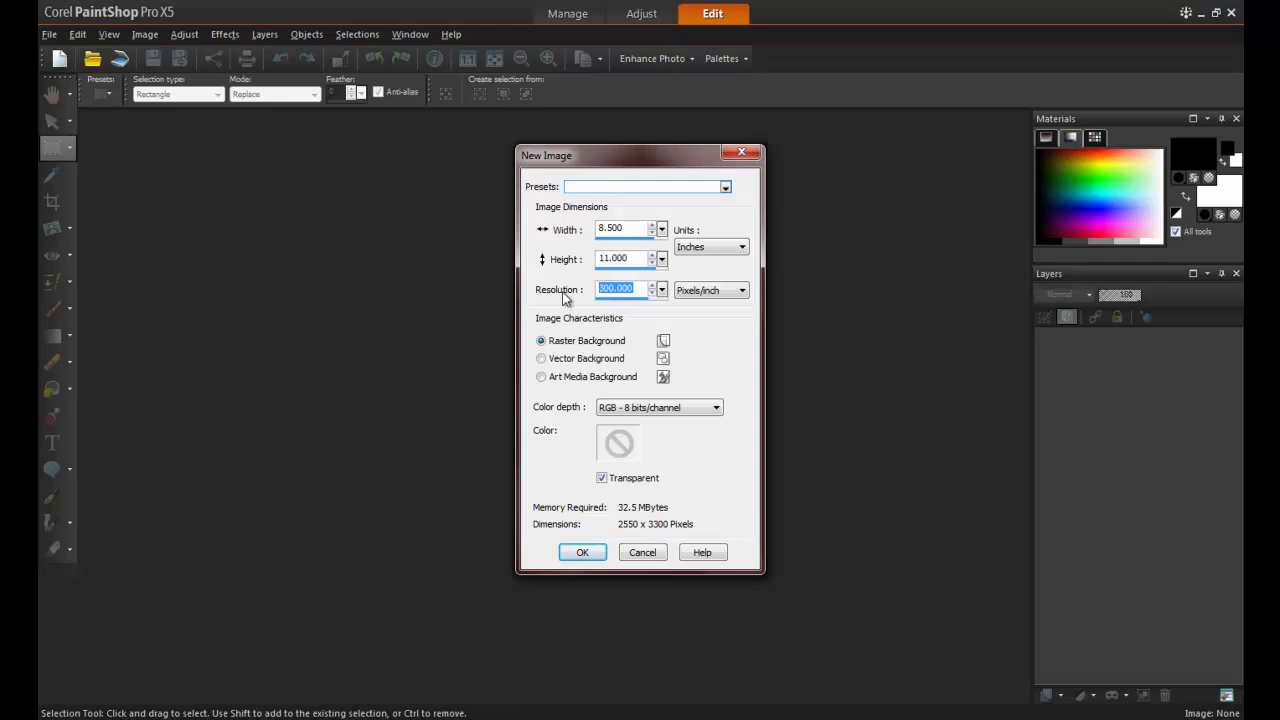
{"action": "type", "text": "72"}
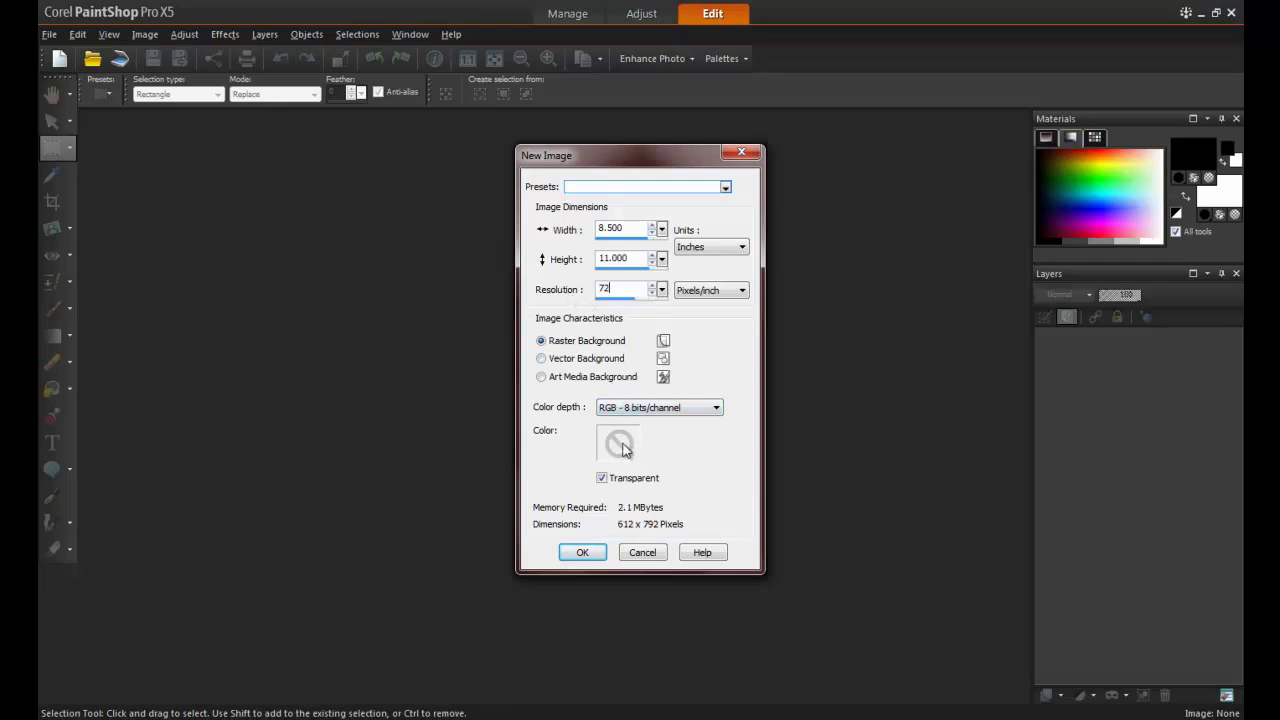
Give the new image a non-transparent background filled with the Paper pattern, then create it.
{"action": "left_click", "coordinate": [601, 478]}
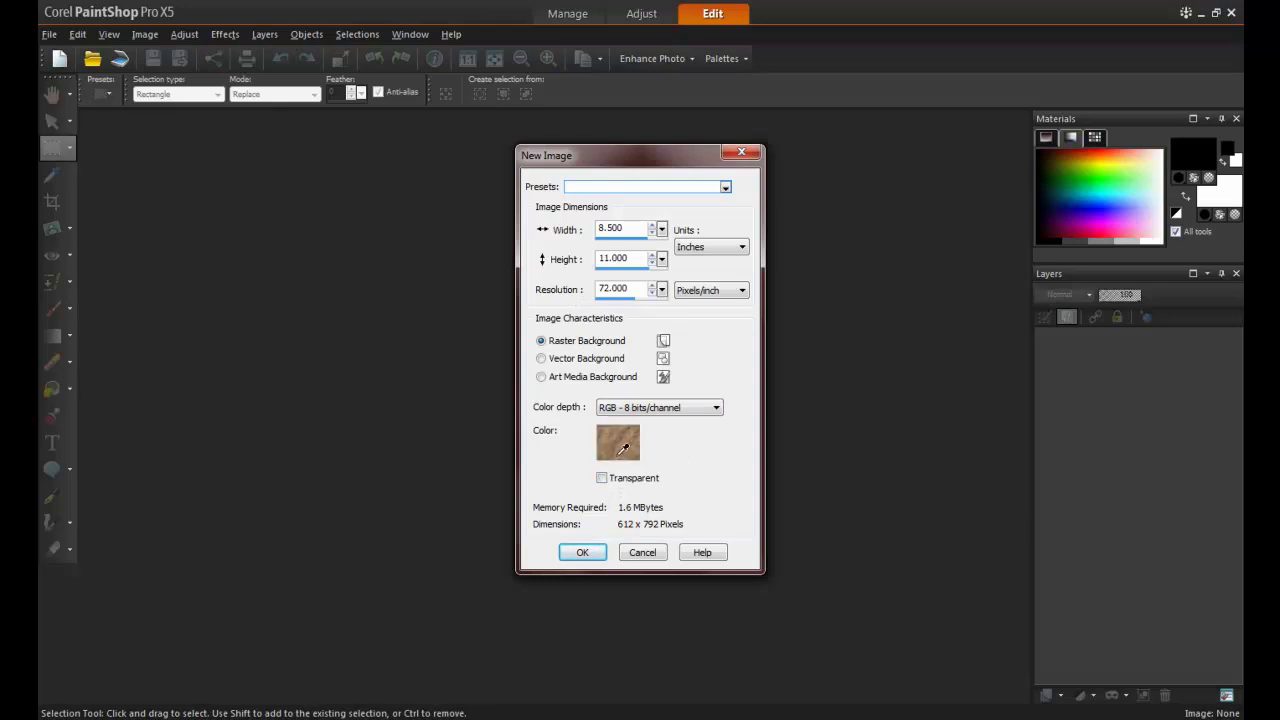
{"action": "left_click", "coordinate": [619, 452]}
{"action": "left_click", "coordinate": [580, 265]}
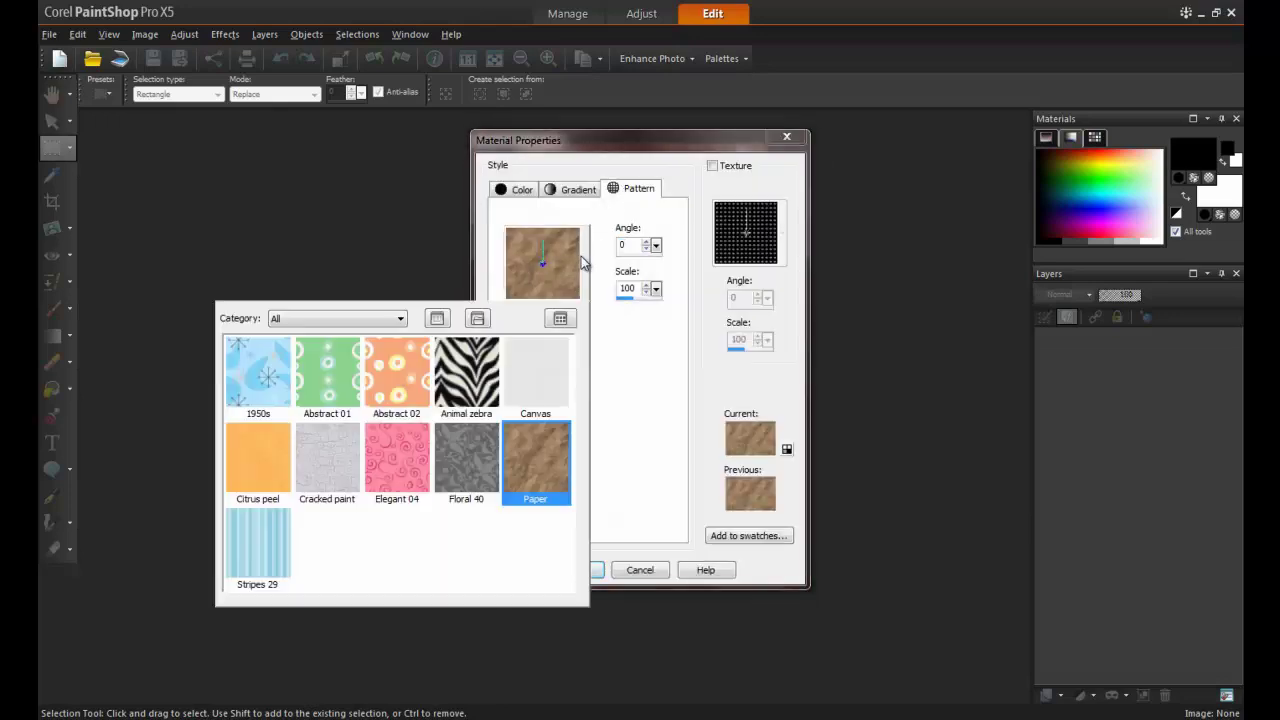
{"action": "left_click", "coordinate": [543, 460]}
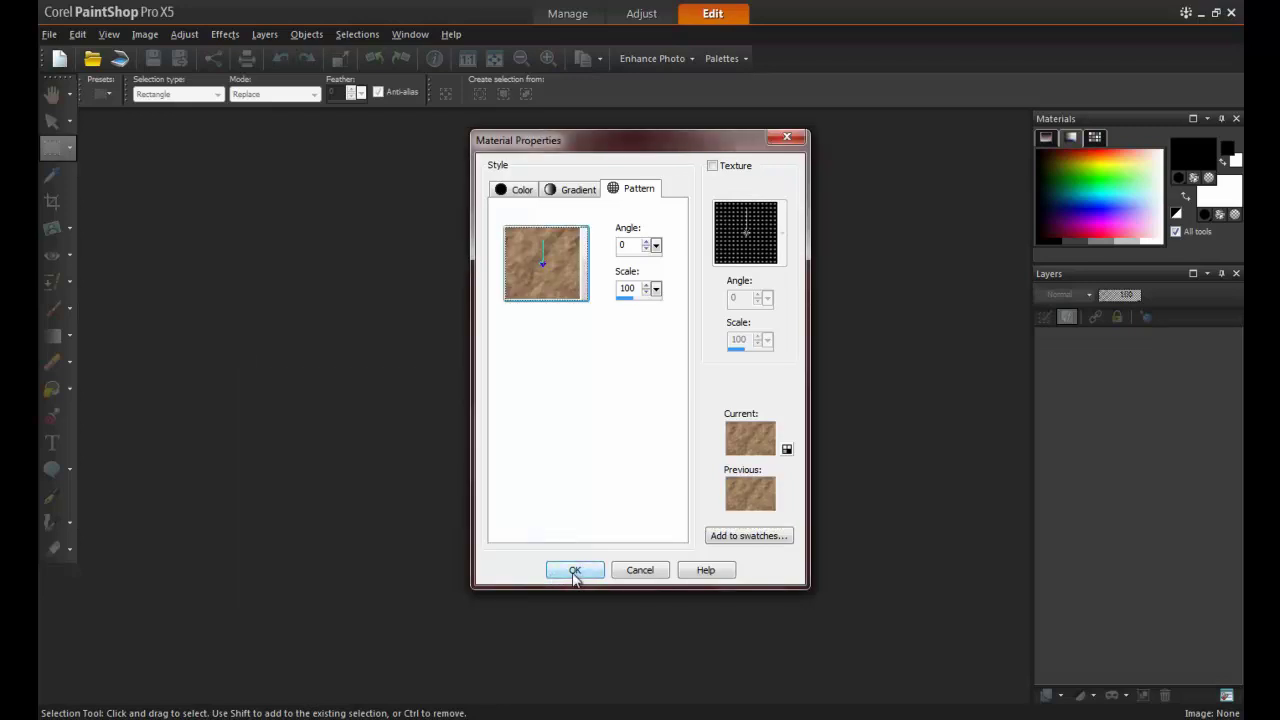
{"action": "left_click", "coordinate": [574, 571]}
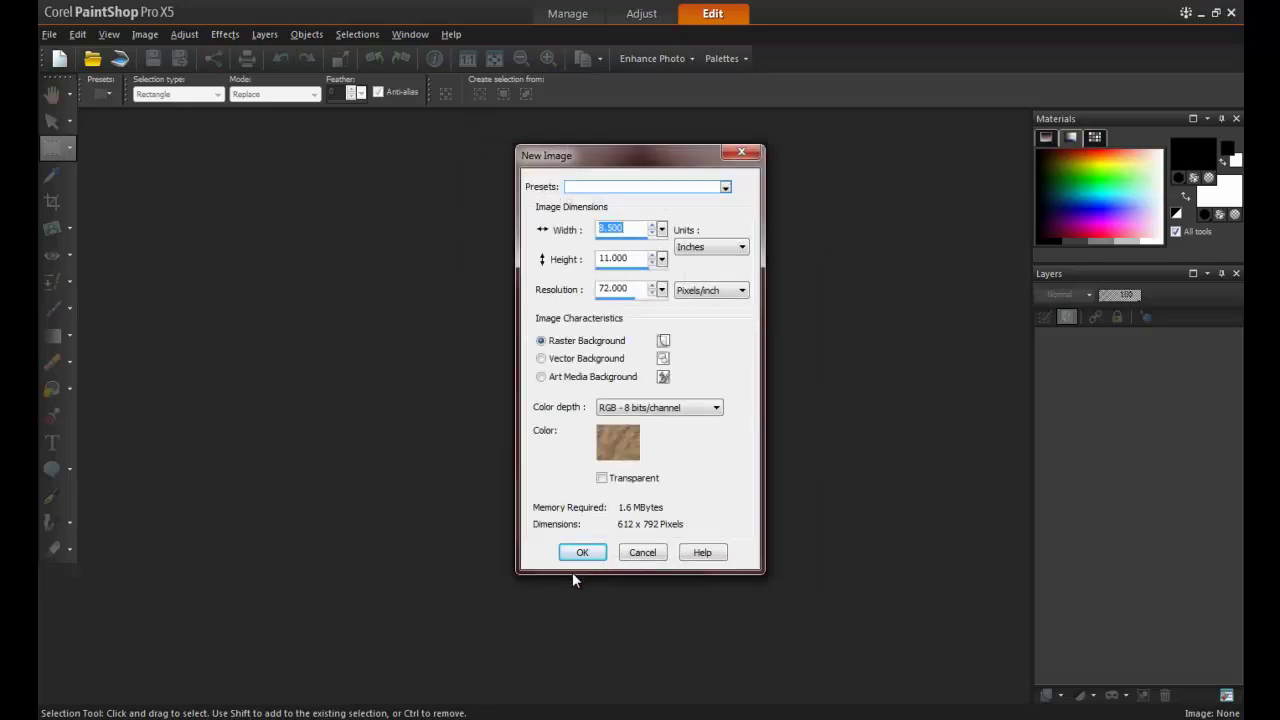
{"action": "left_click", "coordinate": [578, 553]}
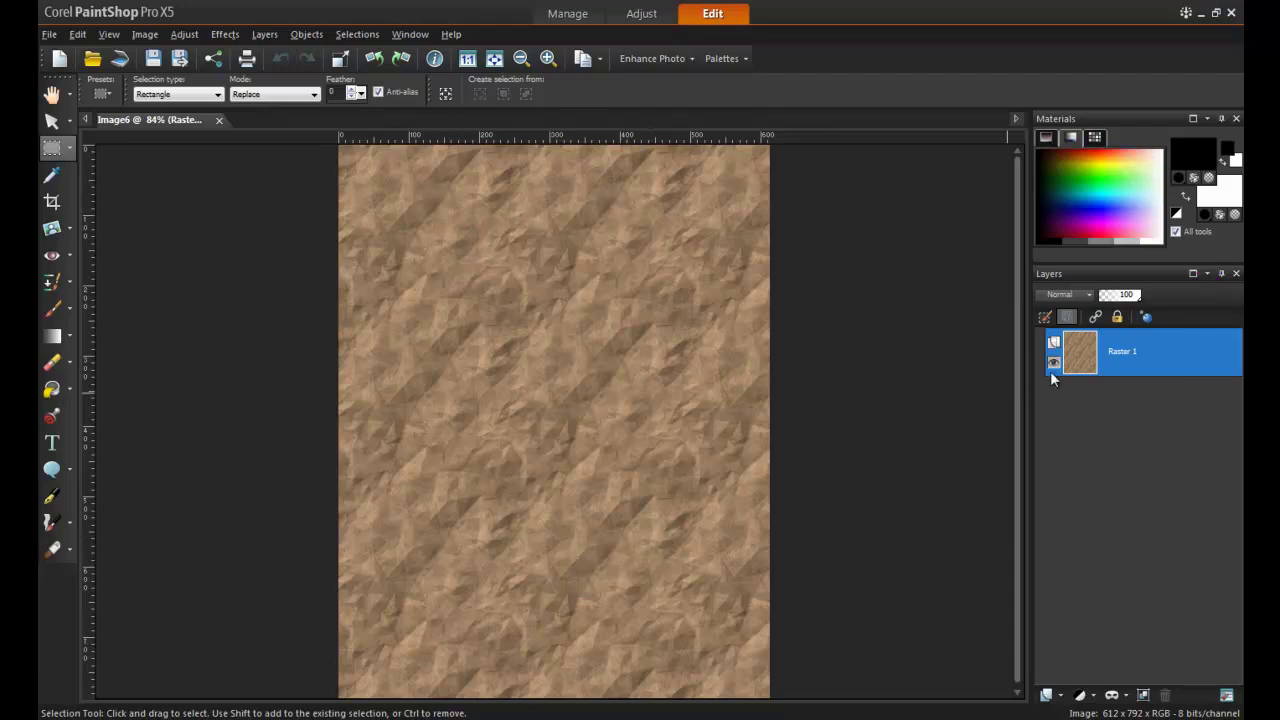
Rename layer Raster 1 to Background.
{"action": "right_click", "coordinate": [1118, 348]}
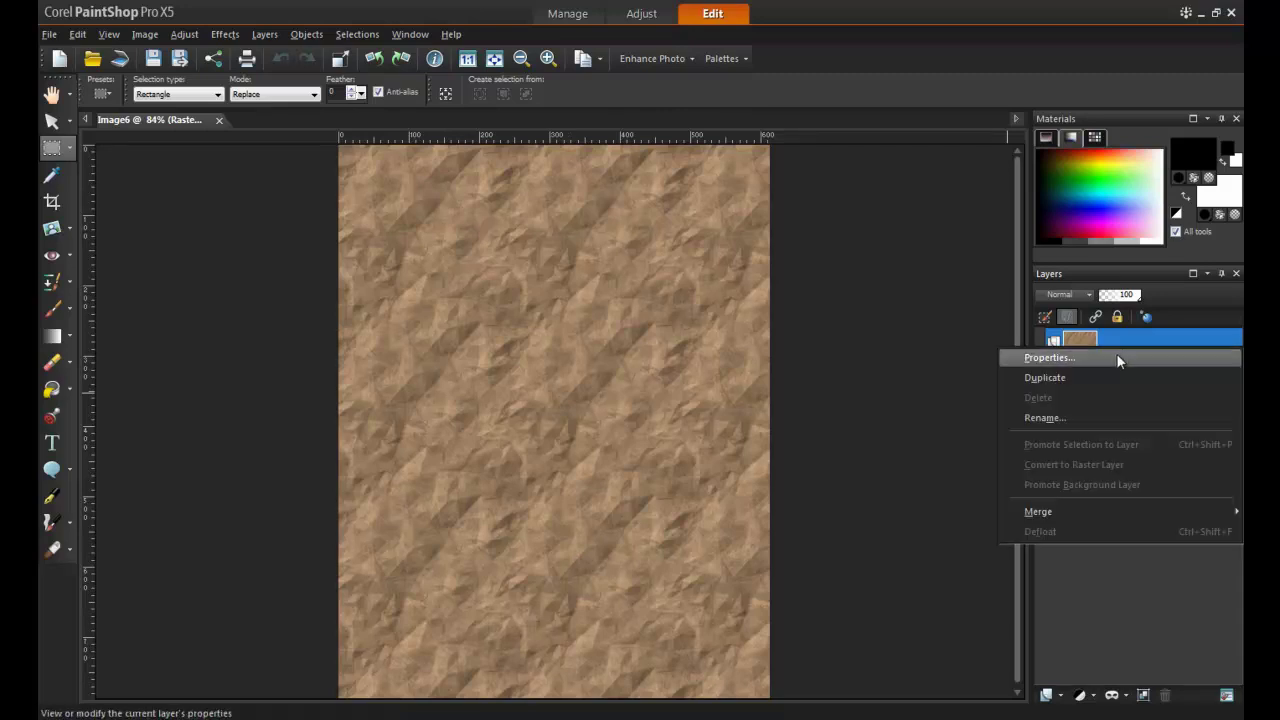
{"action": "left_click", "coordinate": [1104, 418]}
{"action": "type", "text": "Background"}
{"action": "key", "text": "Return"}
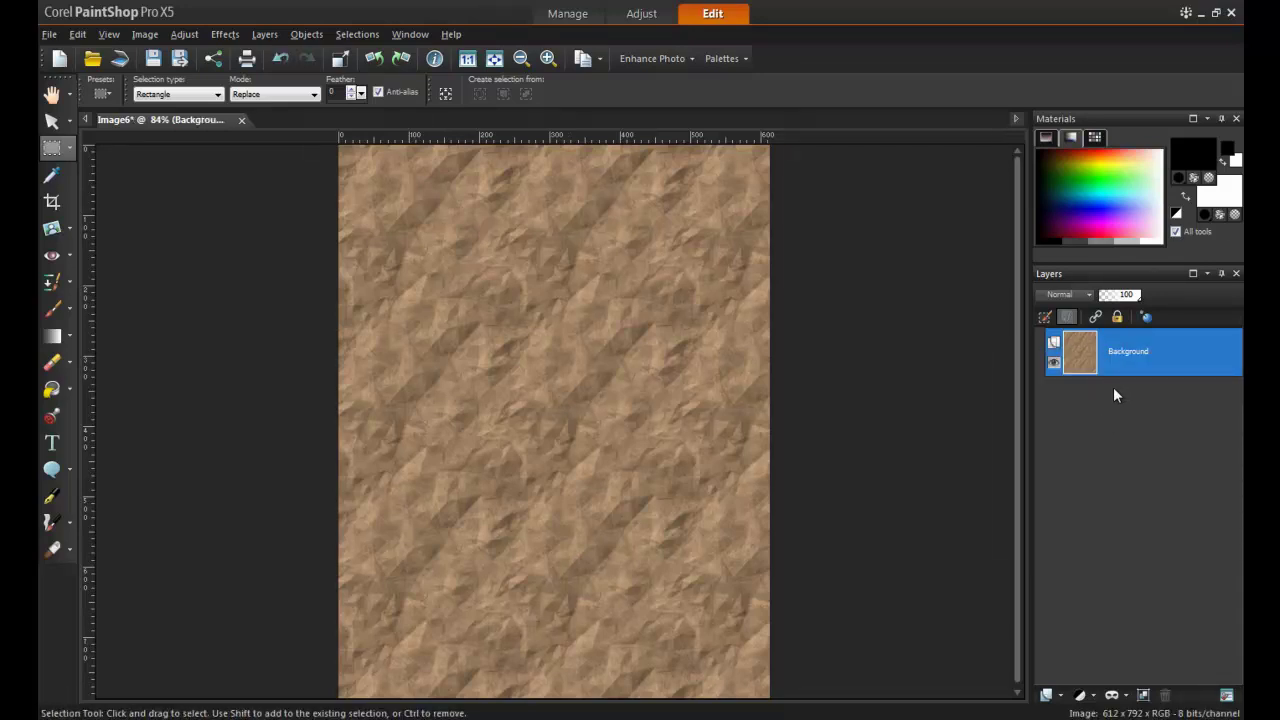
Duplicate Background, name the copy Foreground, and reselect the Background layer.
{"action": "right_click", "coordinate": [1129, 348]}
{"action": "left_click", "coordinate": [1104, 383]}
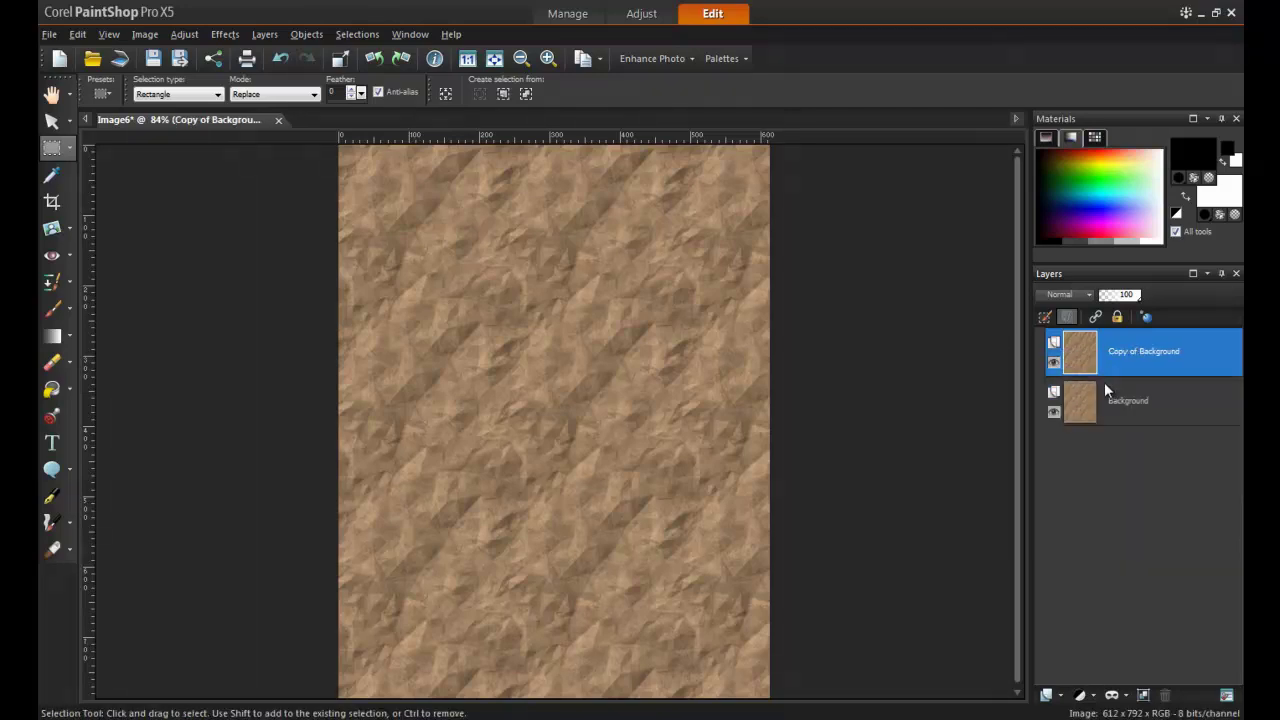
{"action": "right_click", "coordinate": [1145, 352]}
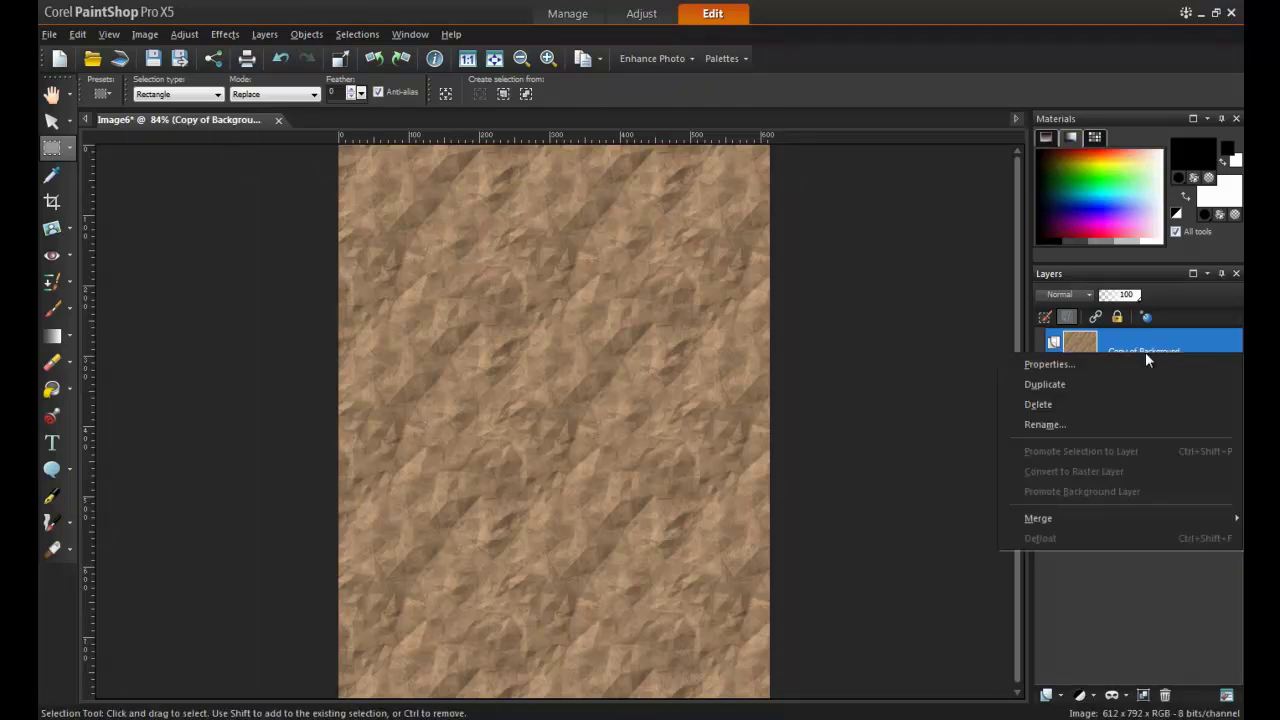
{"action": "left_click", "coordinate": [1091, 424]}
{"action": "type", "text": "Foreground"}
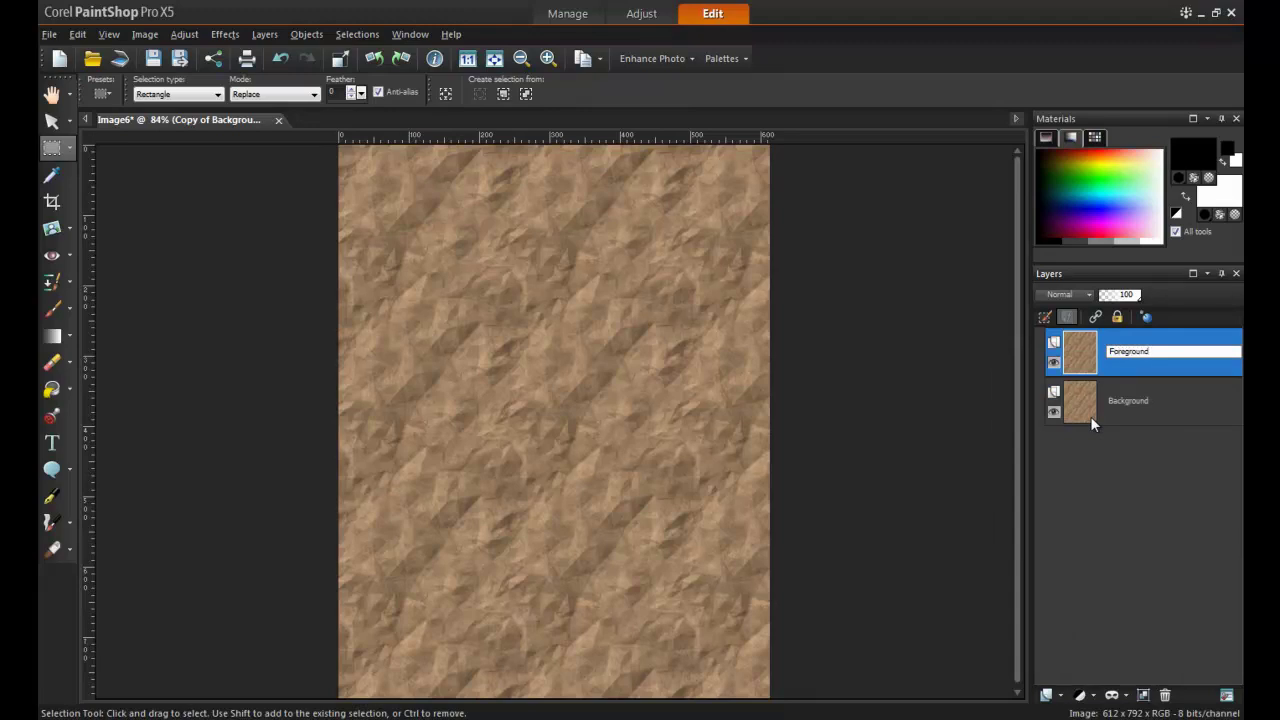
{"action": "key", "text": "Return"}
{"action": "left_click", "coordinate": [1150, 404]}
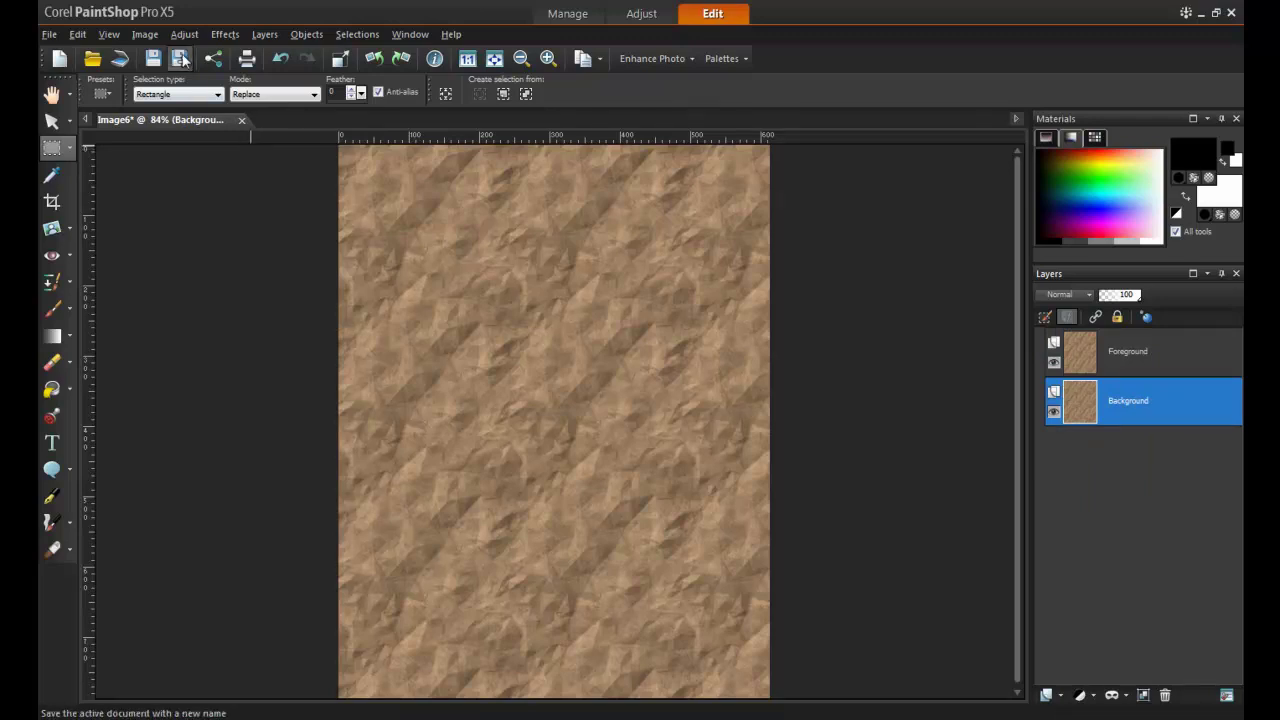
Lower the Background layer's brightness to -55.
{"action": "left_click", "coordinate": [184, 34]}
{"action": "mouse_move", "coordinate": [373, 188]}
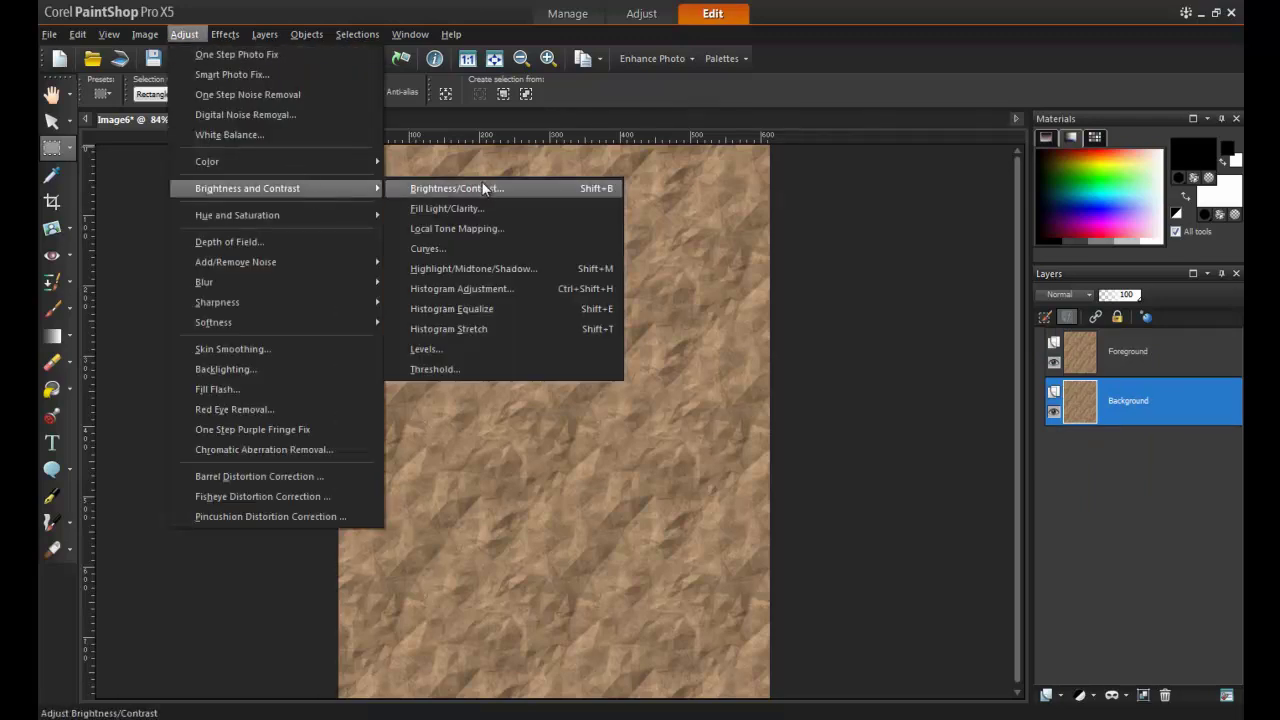
{"action": "left_click", "coordinate": [456, 188]}
{"action": "left_click_drag", "start_coordinate": [598, 358], "coordinate": [591, 359]}
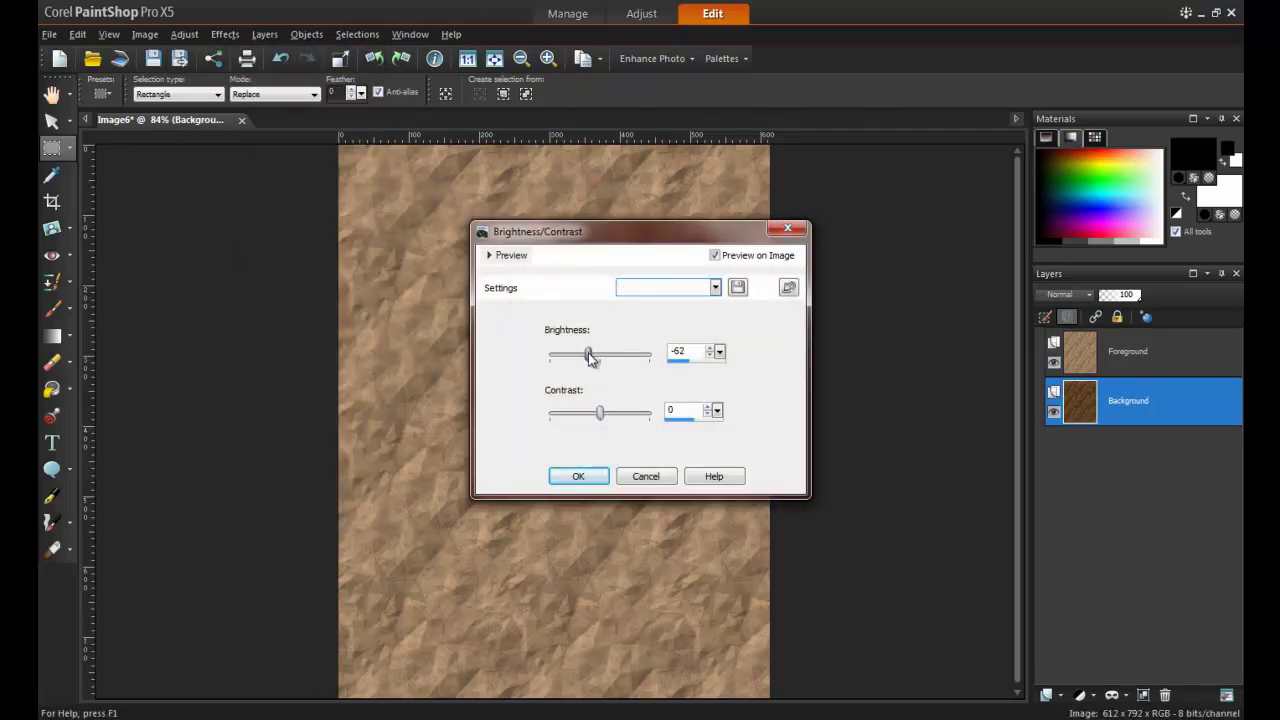
{"action": "double_click", "coordinate": [678, 352]}
{"action": "type", "text": "-55"}
{"action": "left_click", "coordinate": [585, 478]}
Delete the top band of the Foreground layer and clear the selection.
{"action": "left_click", "coordinate": [1153, 350]}
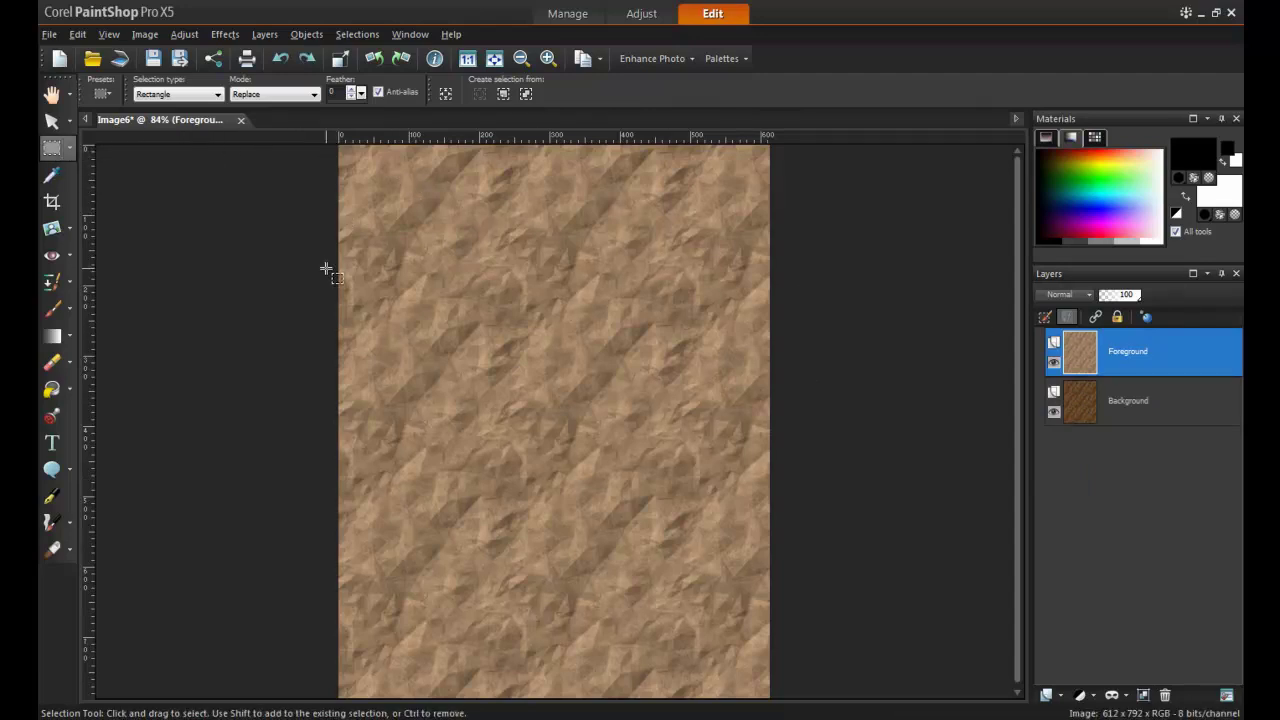
{"action": "left_click_drag", "start_coordinate": [325, 268], "coordinate": [860, 97]}
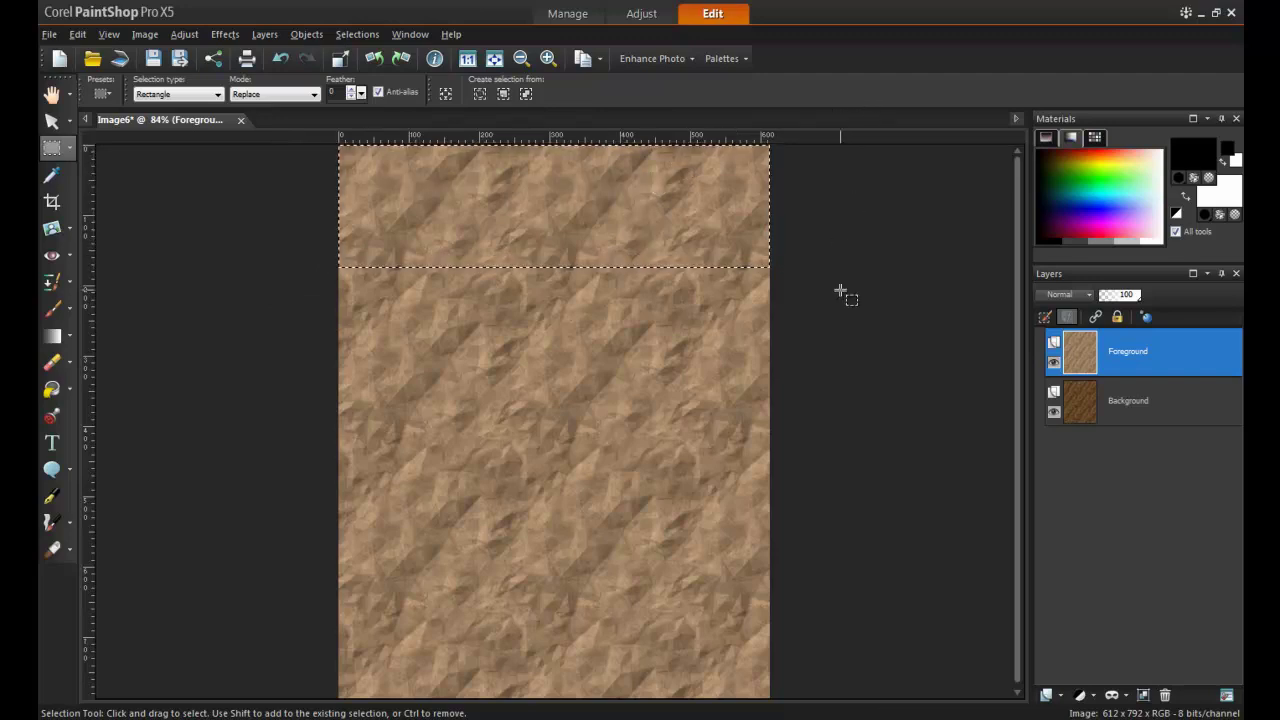
{"action": "key", "text": "Delete"}
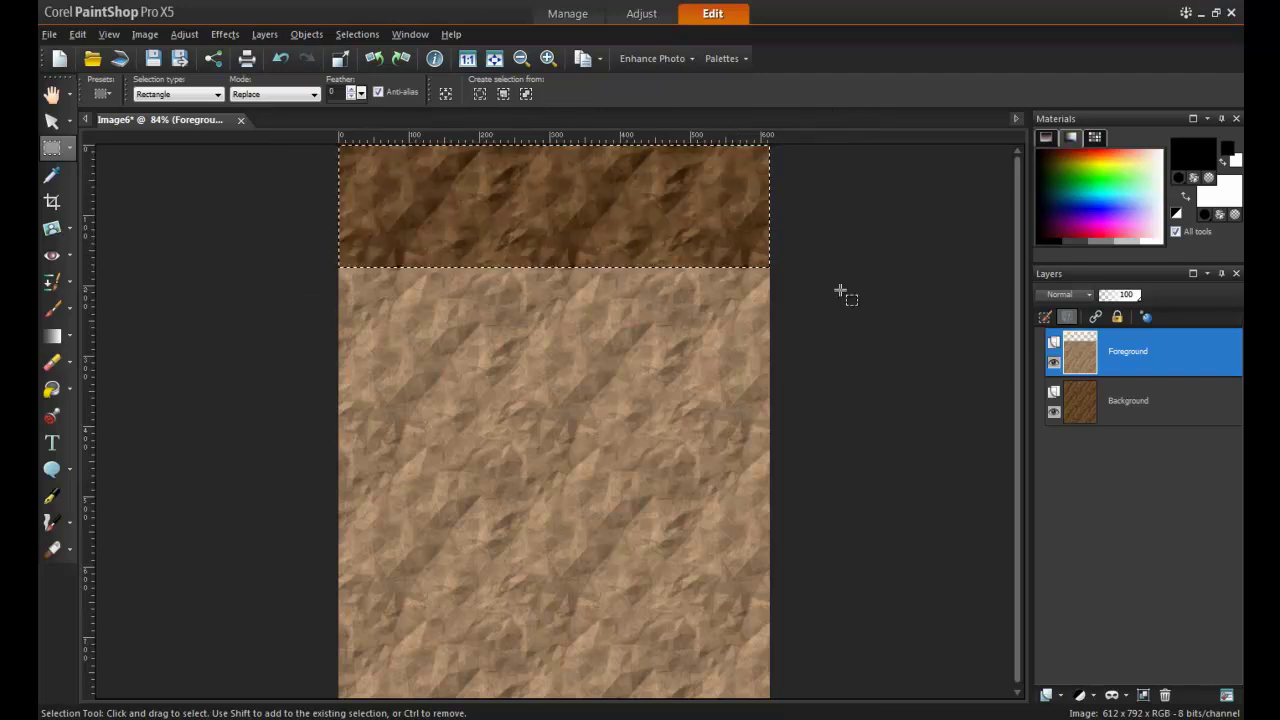
{"action": "key", "text": "ctrl+d"}
Give Foreground a centred drop shadow with X offset 0 and size 75.
{"action": "key", "text": "k"}
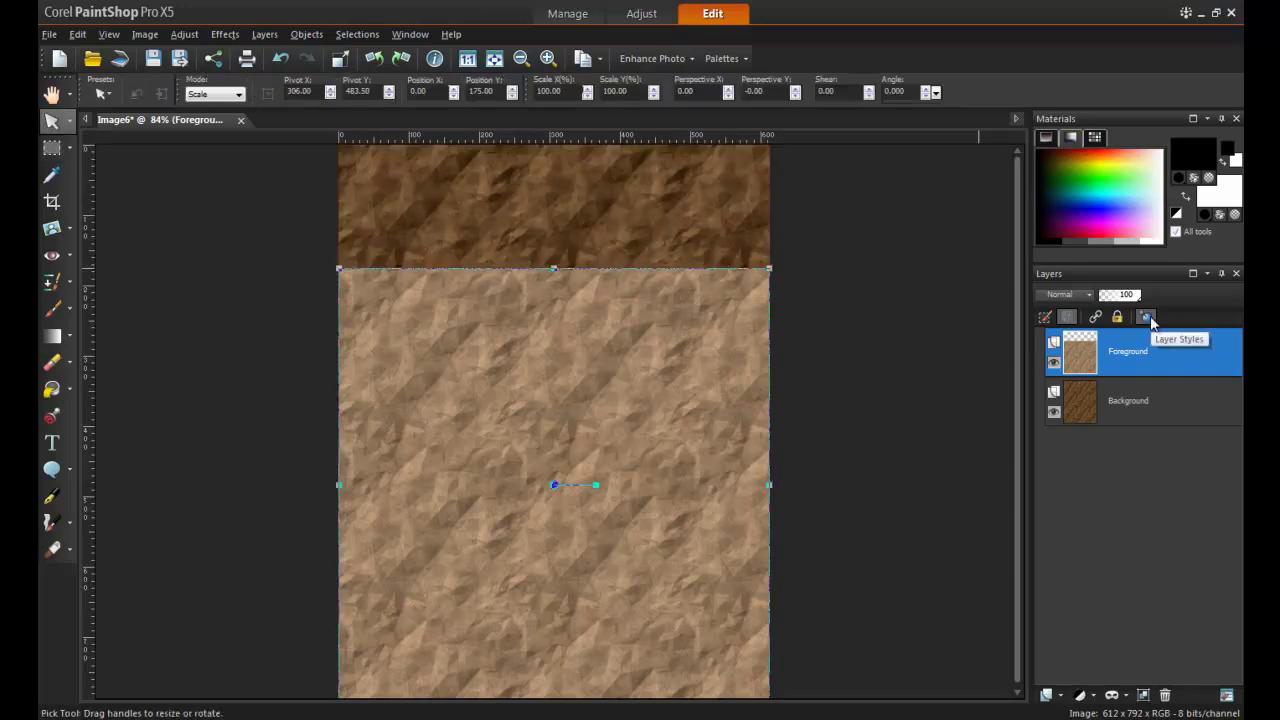
{"action": "left_click", "coordinate": [1147, 317]}
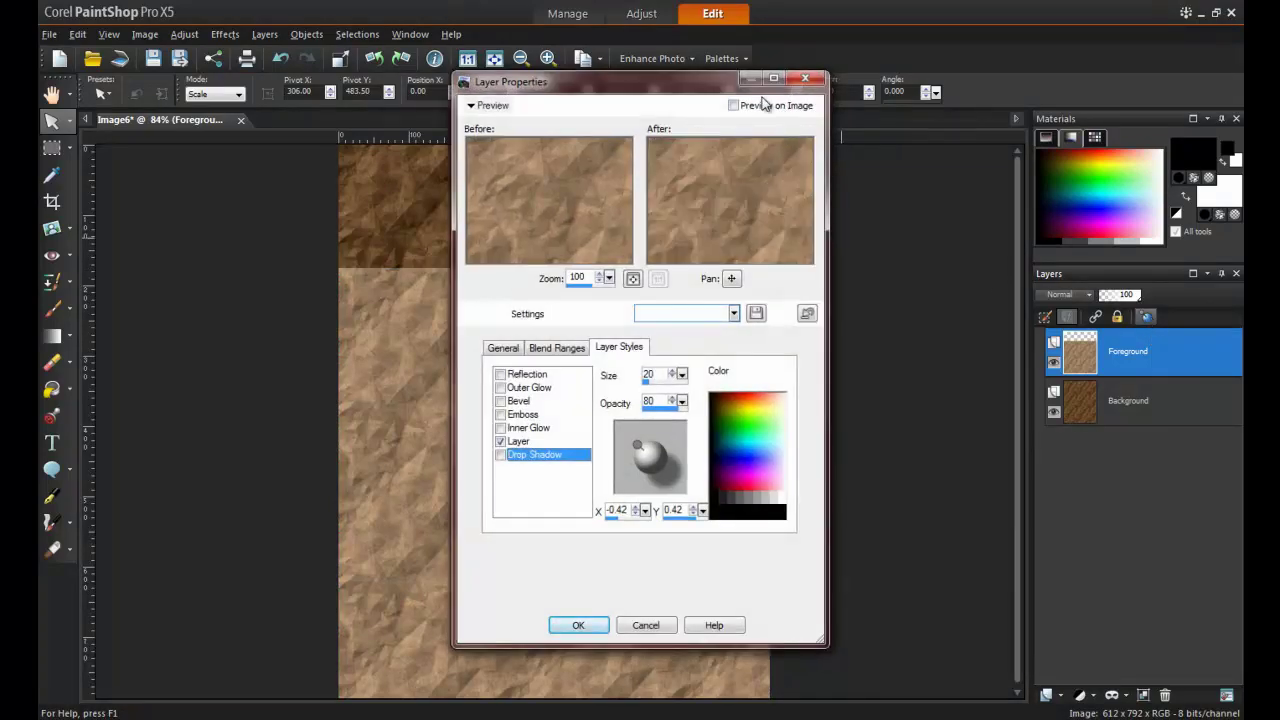
{"action": "left_click", "coordinate": [733, 106]}
{"action": "left_click", "coordinate": [501, 455]}
{"action": "double_click", "coordinate": [617, 510]}
{"action": "type", "text": "0"}
{"action": "left_click_drag", "start_coordinate": [657, 465], "coordinate": [650, 460]}
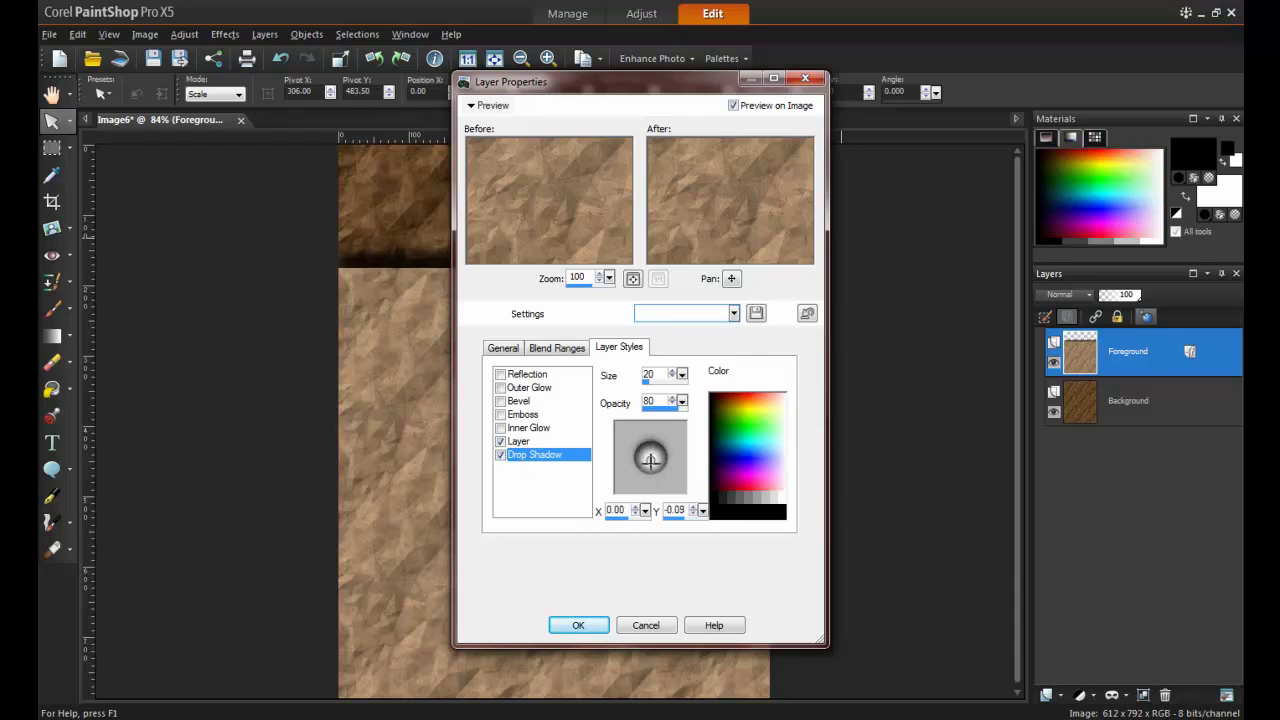
{"action": "double_click", "coordinate": [648, 374]}
{"action": "type", "text": "75"}
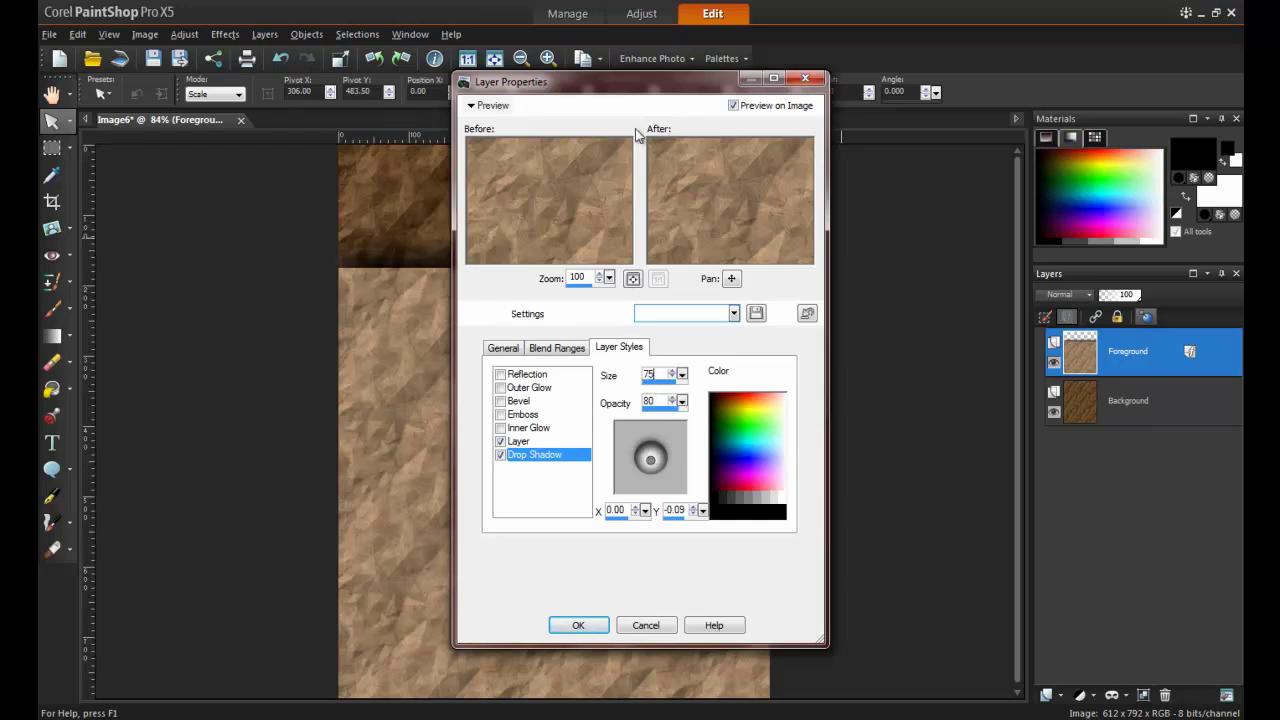
{"action": "left_click_drag", "start_coordinate": [603, 90], "coordinate": [920, 77]}
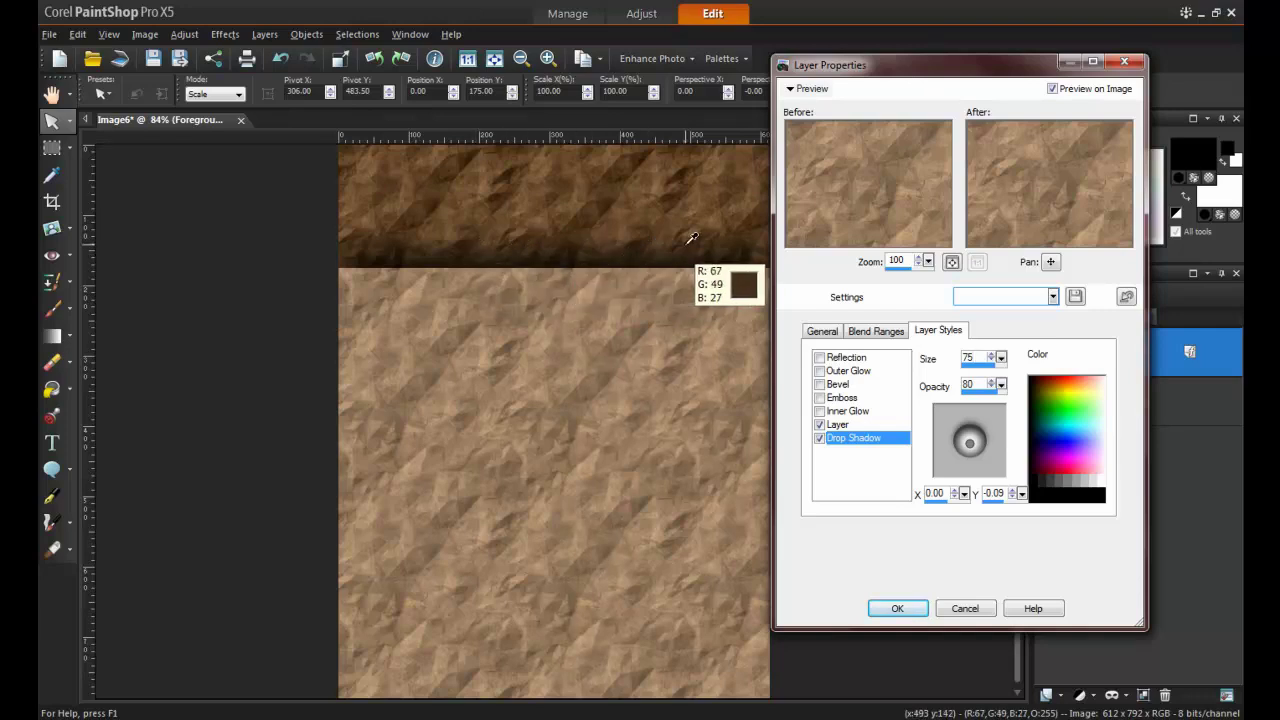
{"action": "left_click", "coordinate": [886, 606]}
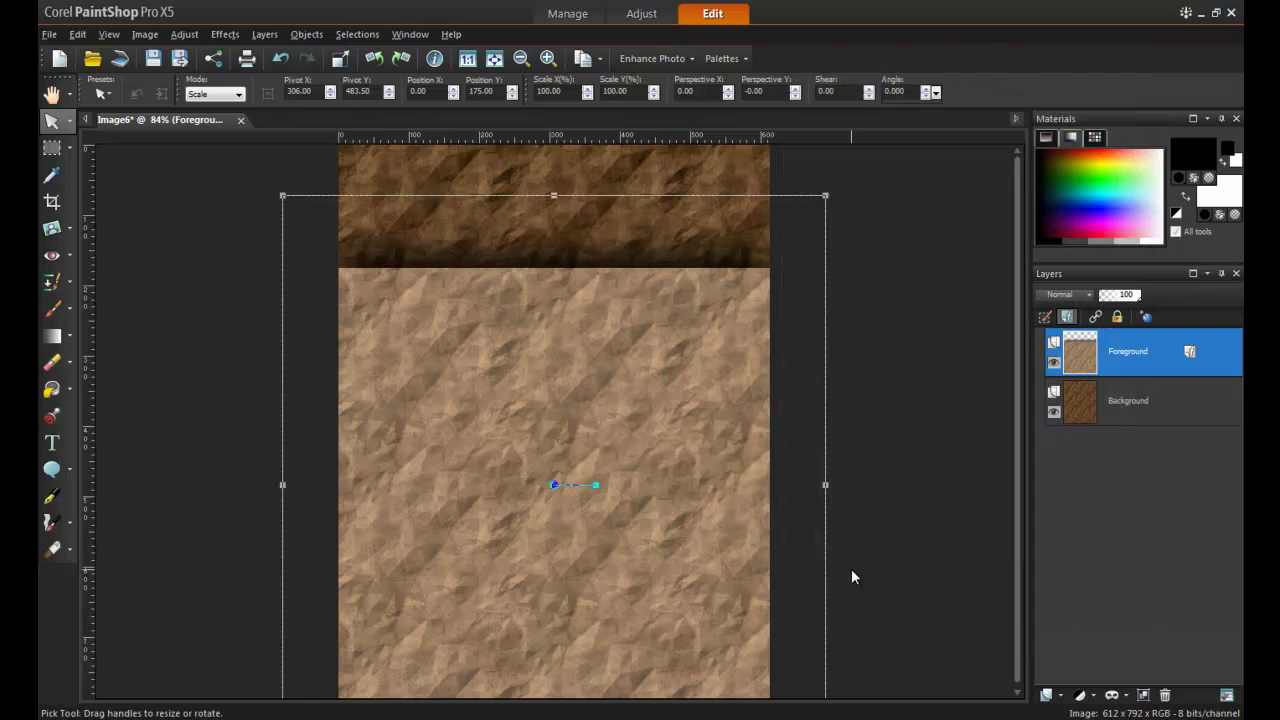
Open the 'content' postcard image and select all of it.
{"action": "left_click", "coordinate": [52, 34]}
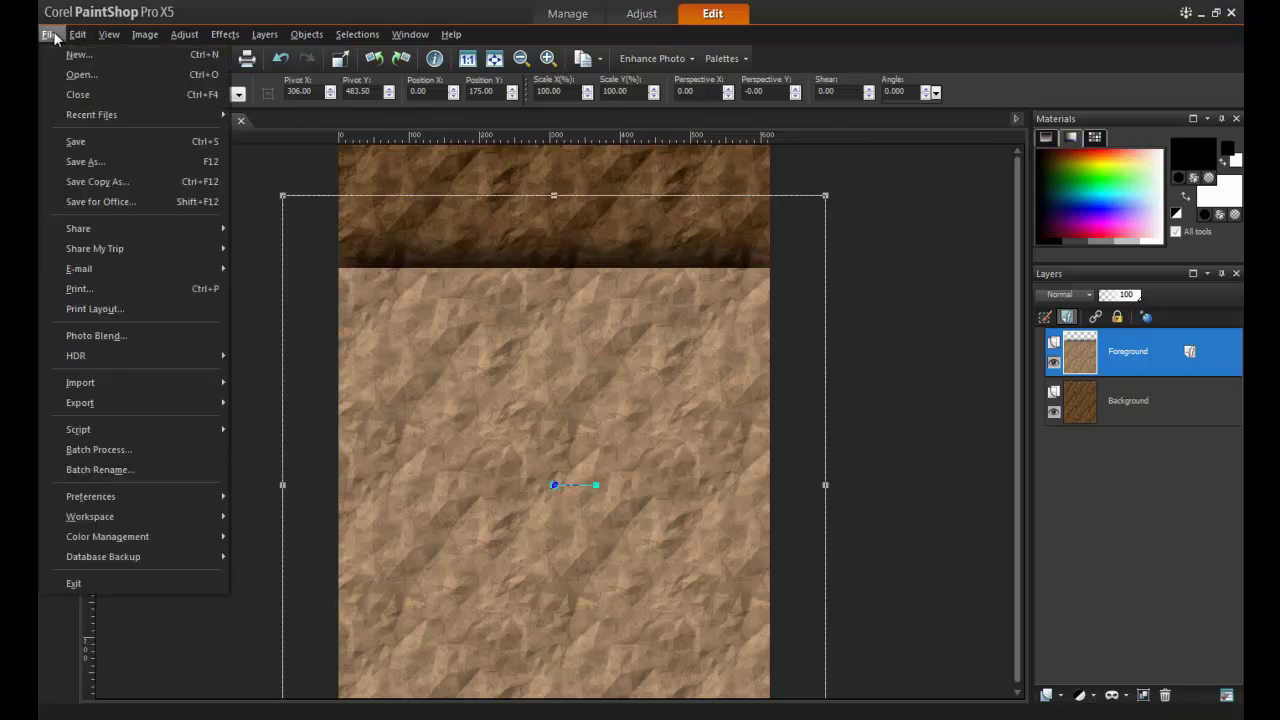
{"action": "left_click", "coordinate": [108, 75]}
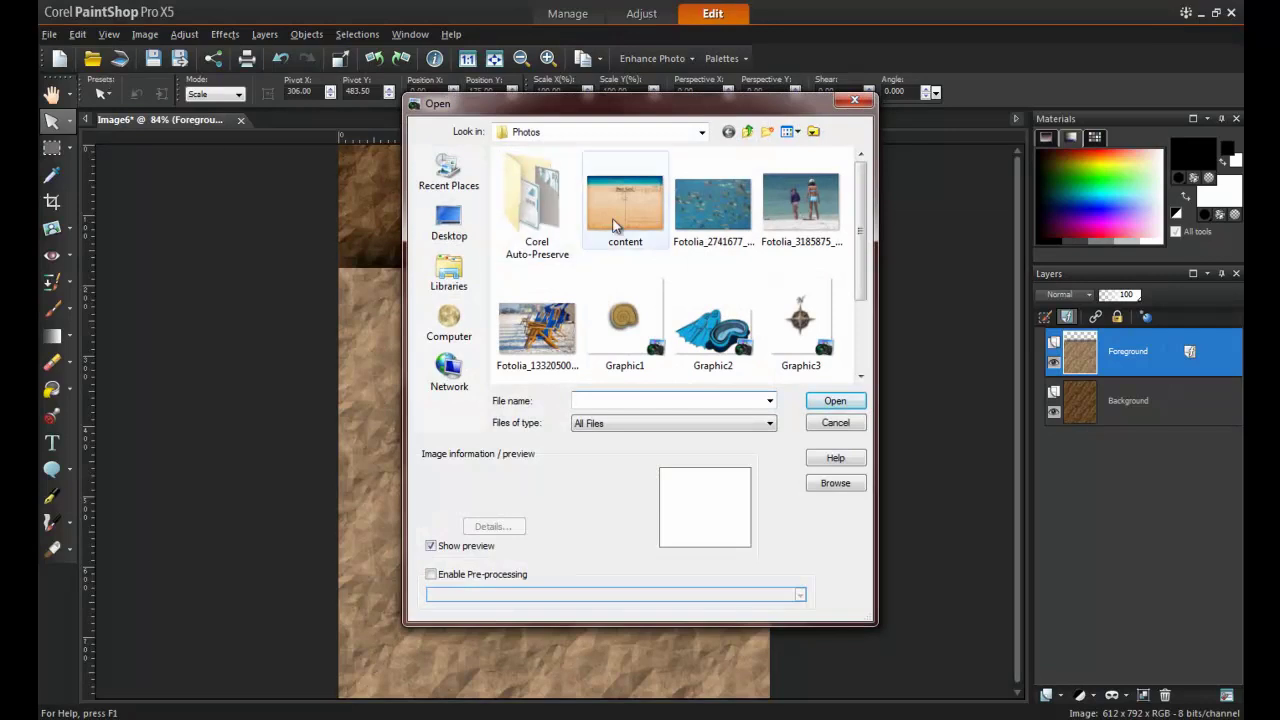
{"action": "left_click", "coordinate": [615, 226]}
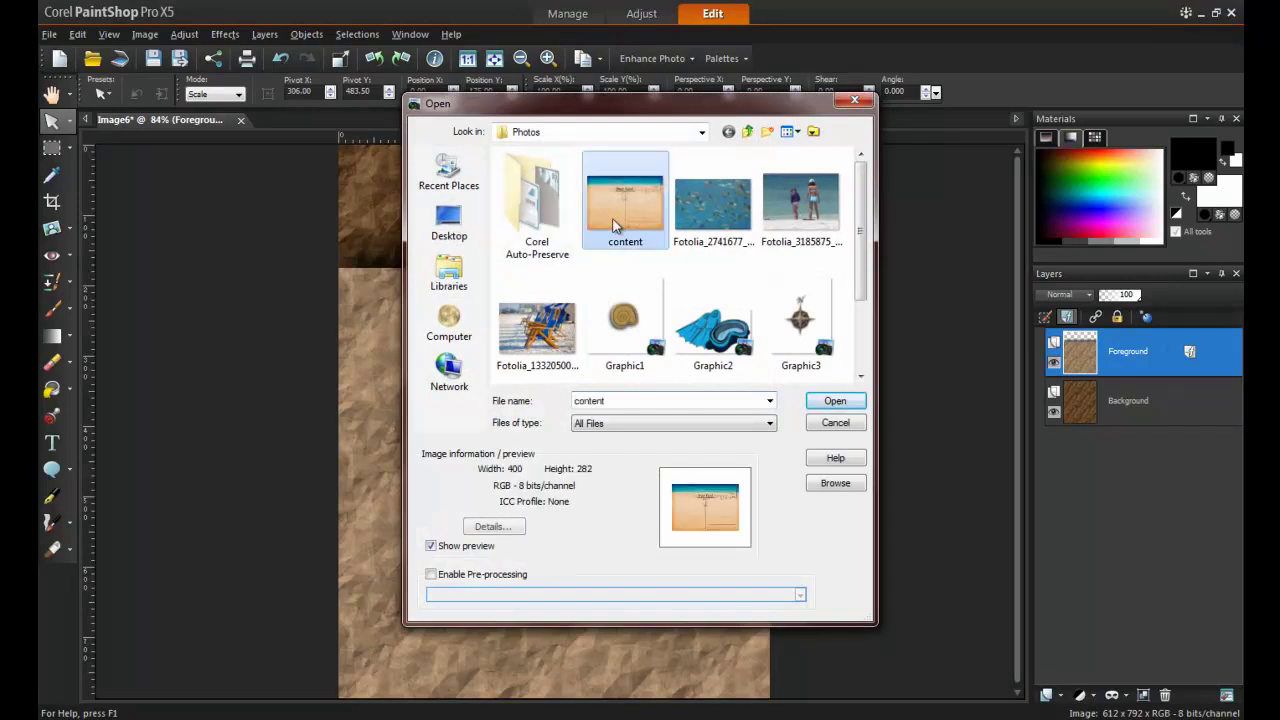
{"action": "left_click", "coordinate": [829, 402]}
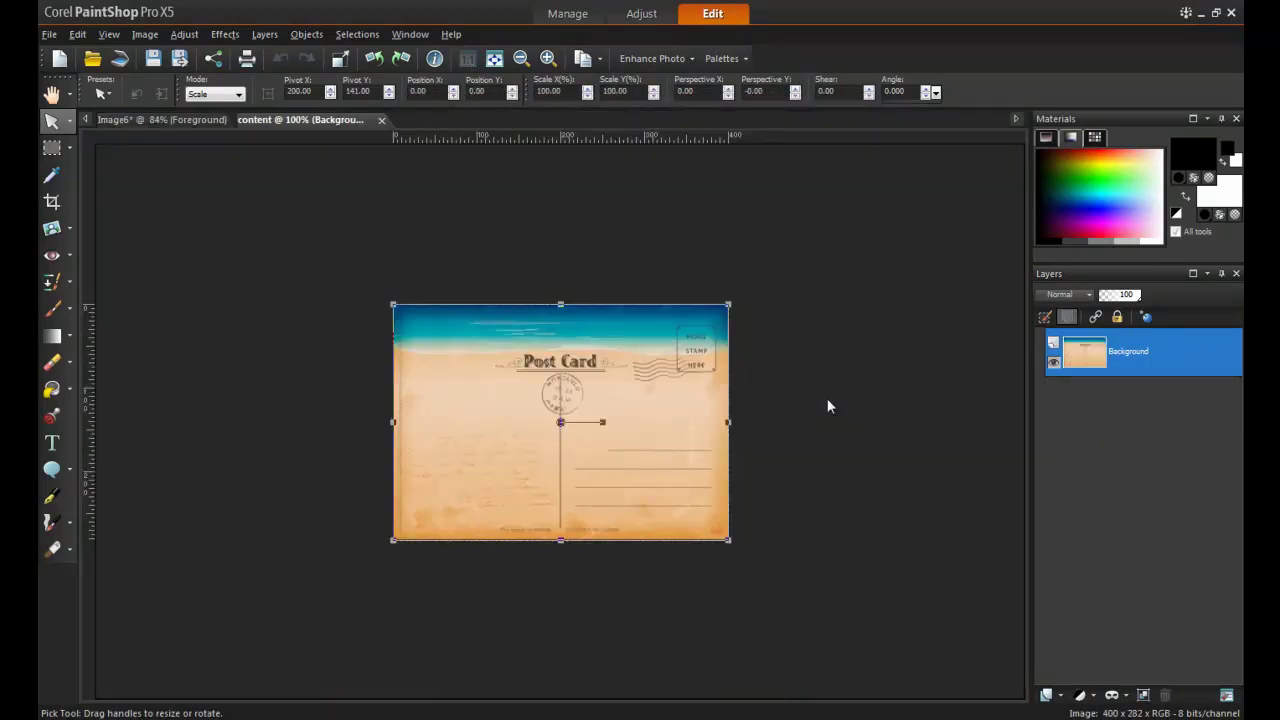
{"action": "left_click", "coordinate": [355, 36]}
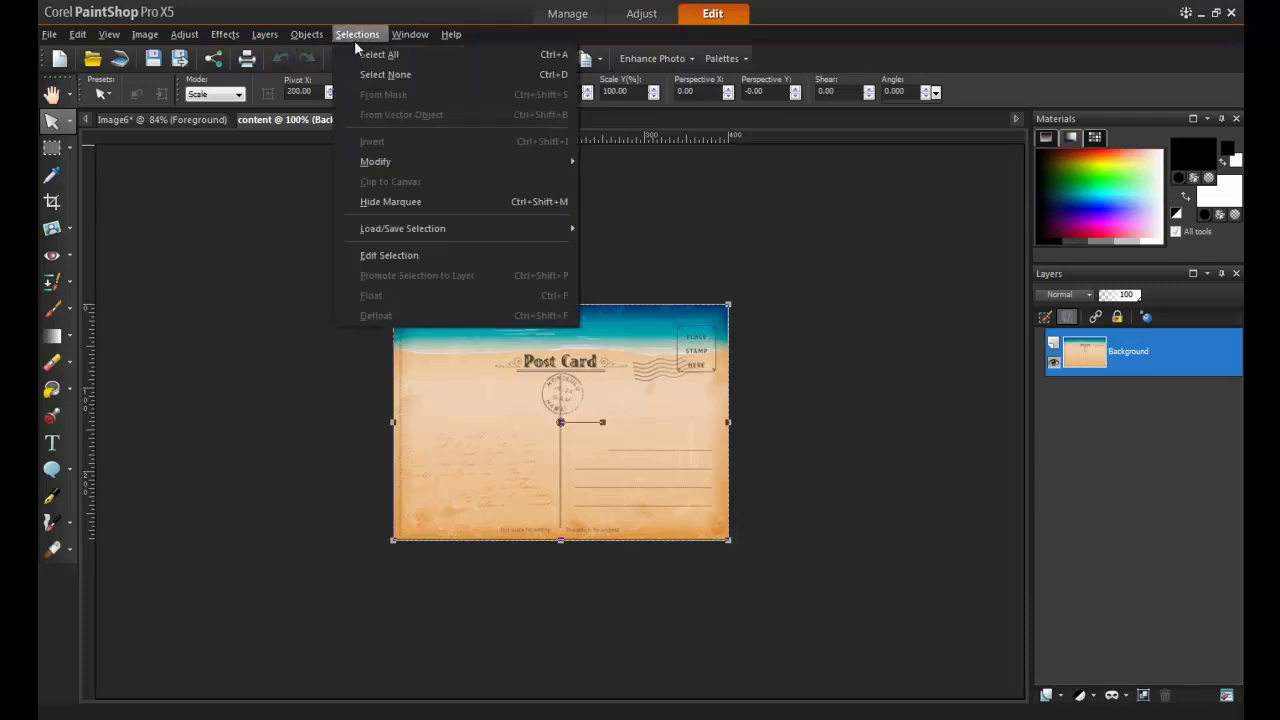
{"action": "left_click", "coordinate": [378, 54]}
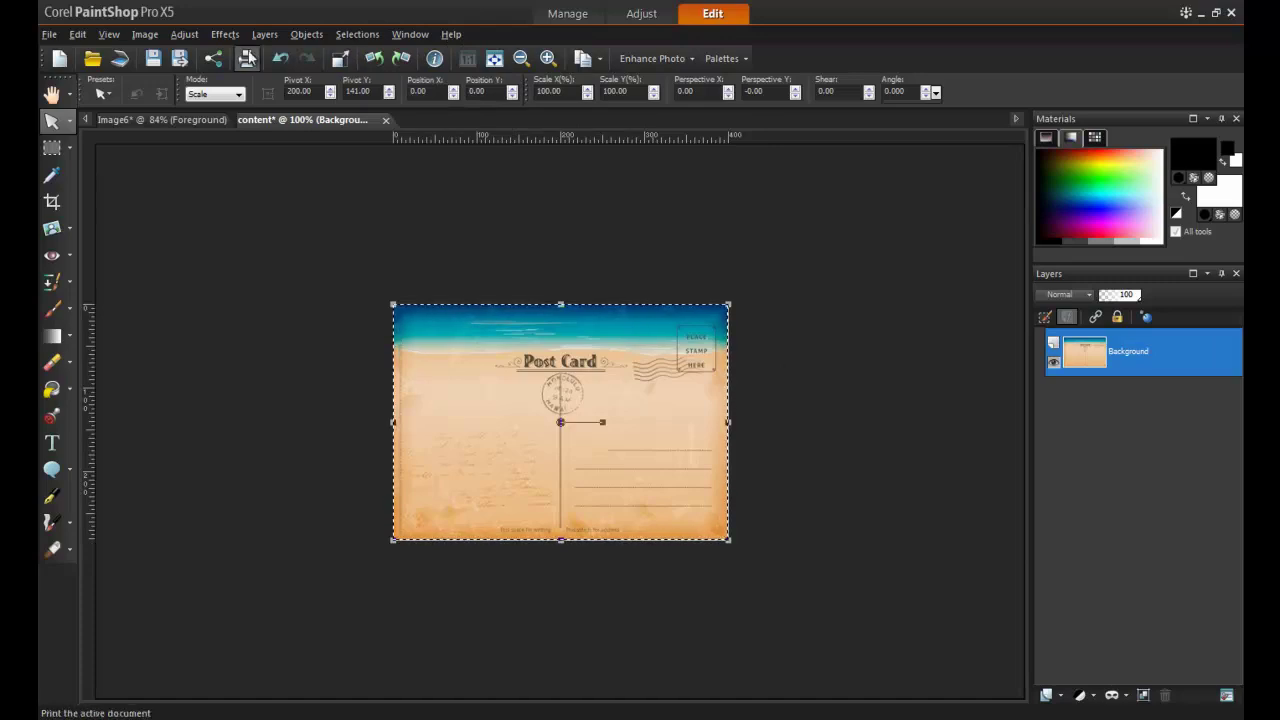
Paste the postcard as a new layer at top right, below Foreground, tilted about 5°.
{"action": "left_click", "coordinate": [183, 119]}
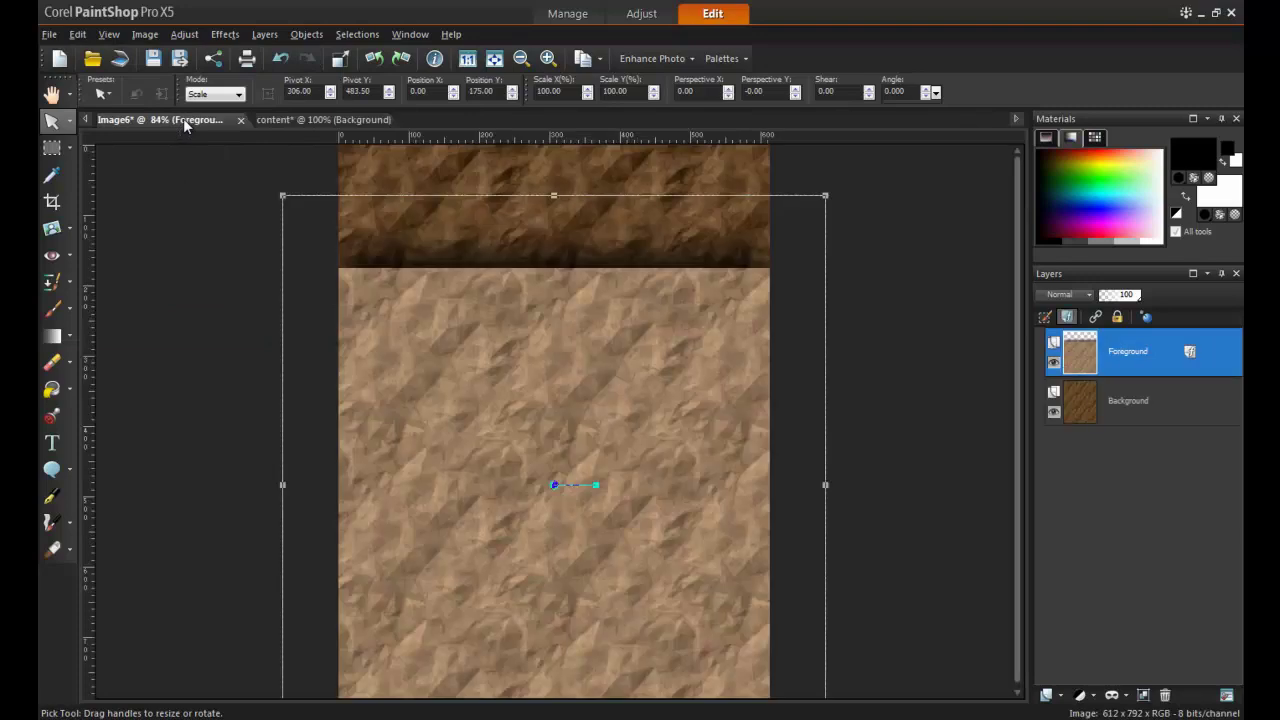
{"action": "left_click", "coordinate": [78, 34]}
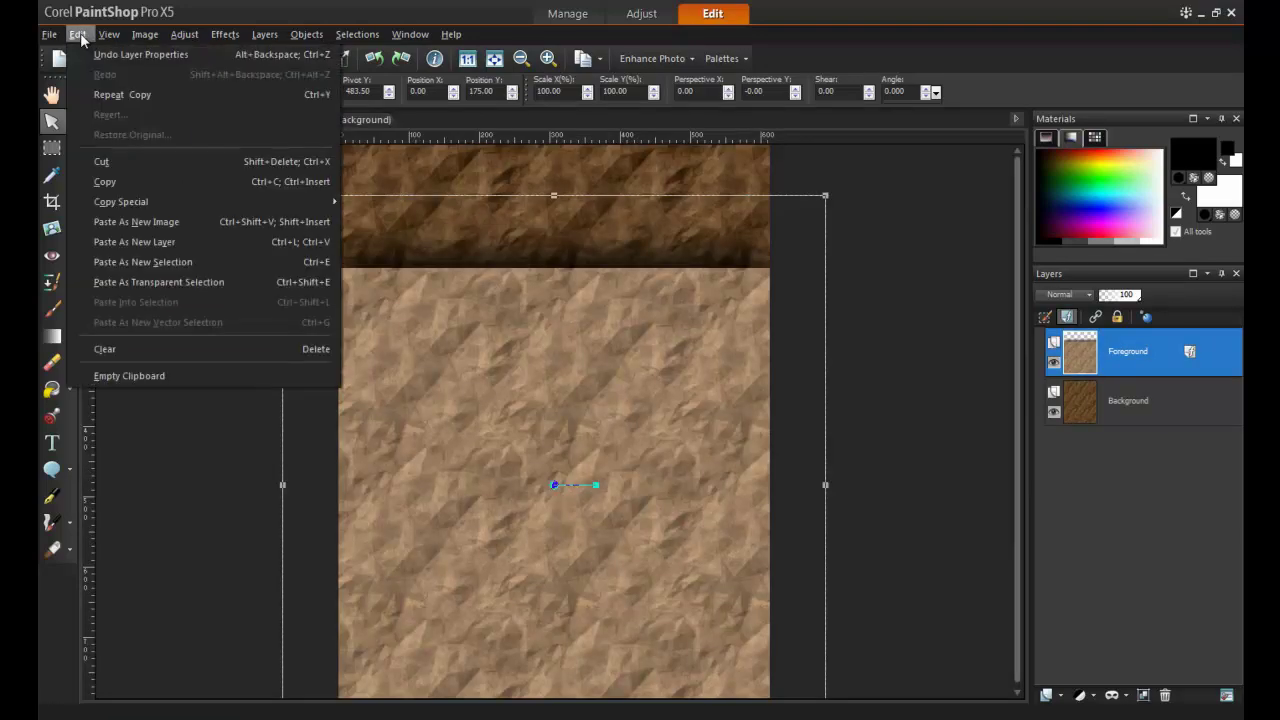
{"action": "left_click", "coordinate": [203, 242]}
{"action": "left_click_drag", "start_coordinate": [553, 422], "coordinate": [620, 259]}
{"action": "left_click_drag", "start_coordinate": [1128, 351], "coordinate": [1140, 414]}
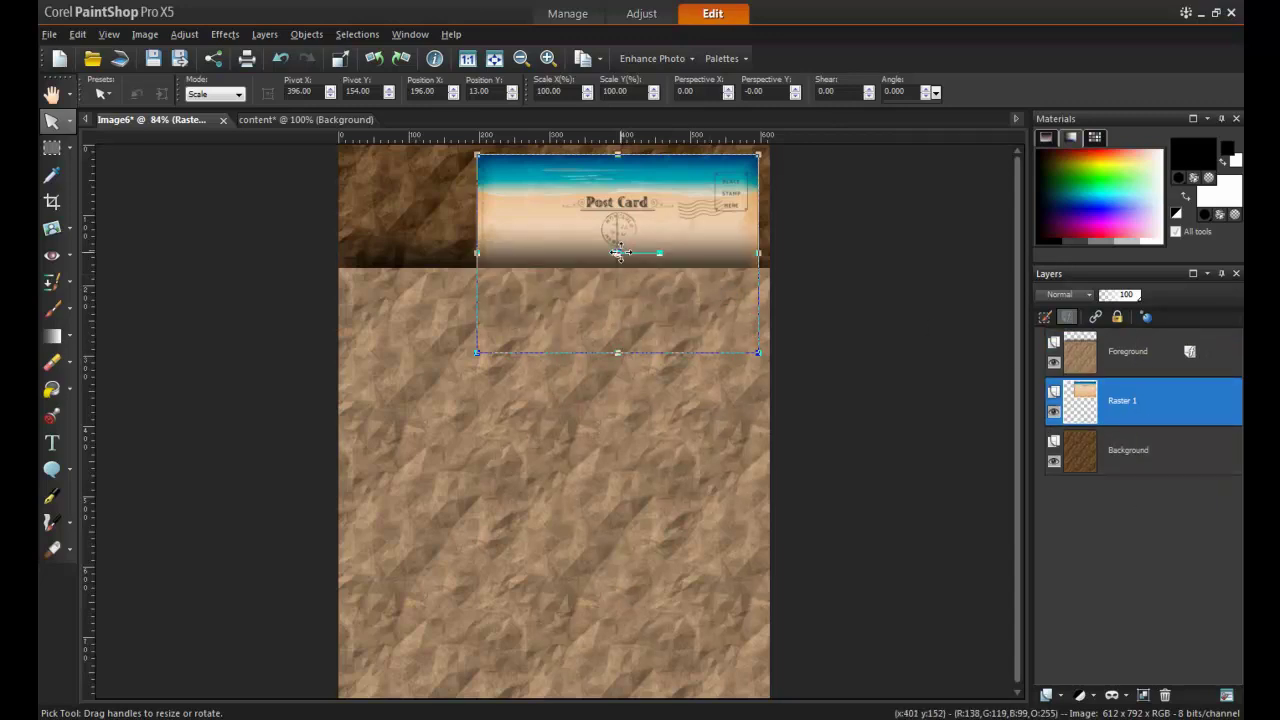
{"action": "left_click_drag", "start_coordinate": [659, 253], "coordinate": [632, 234]}
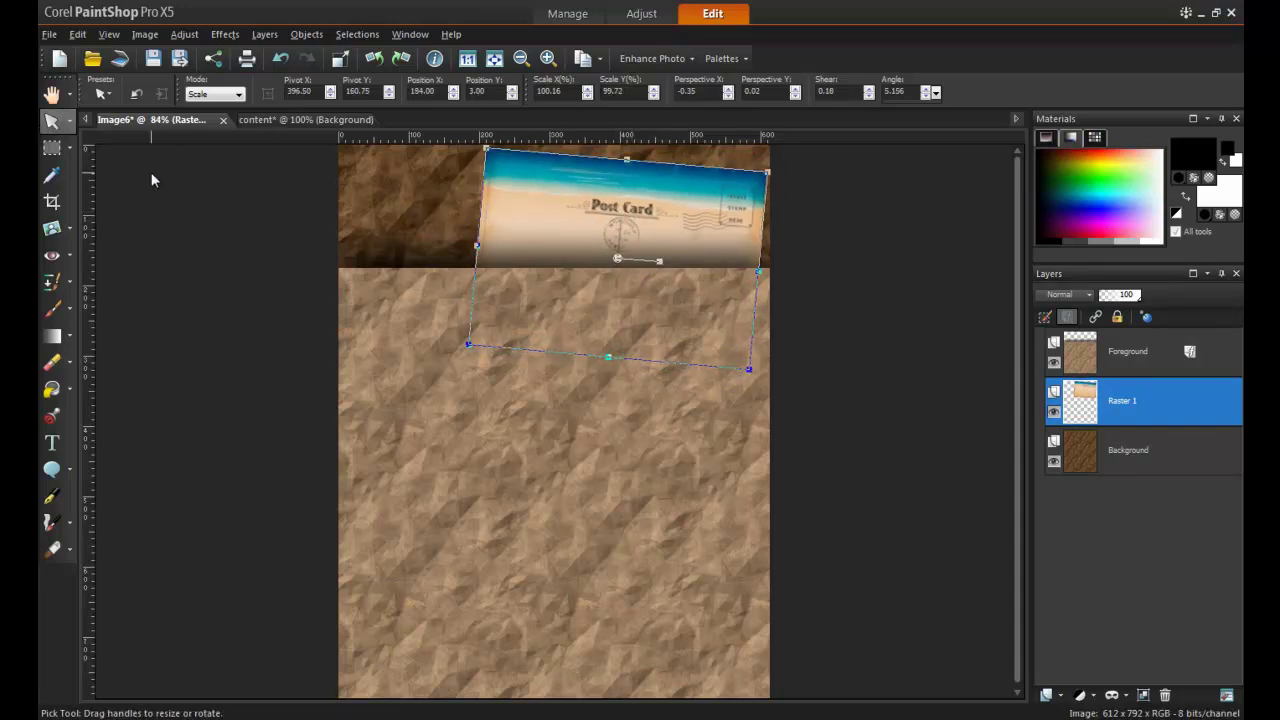
Open the Tickets image, then select all of the Kids at the beach photo.
{"action": "left_click", "coordinate": [45, 35]}
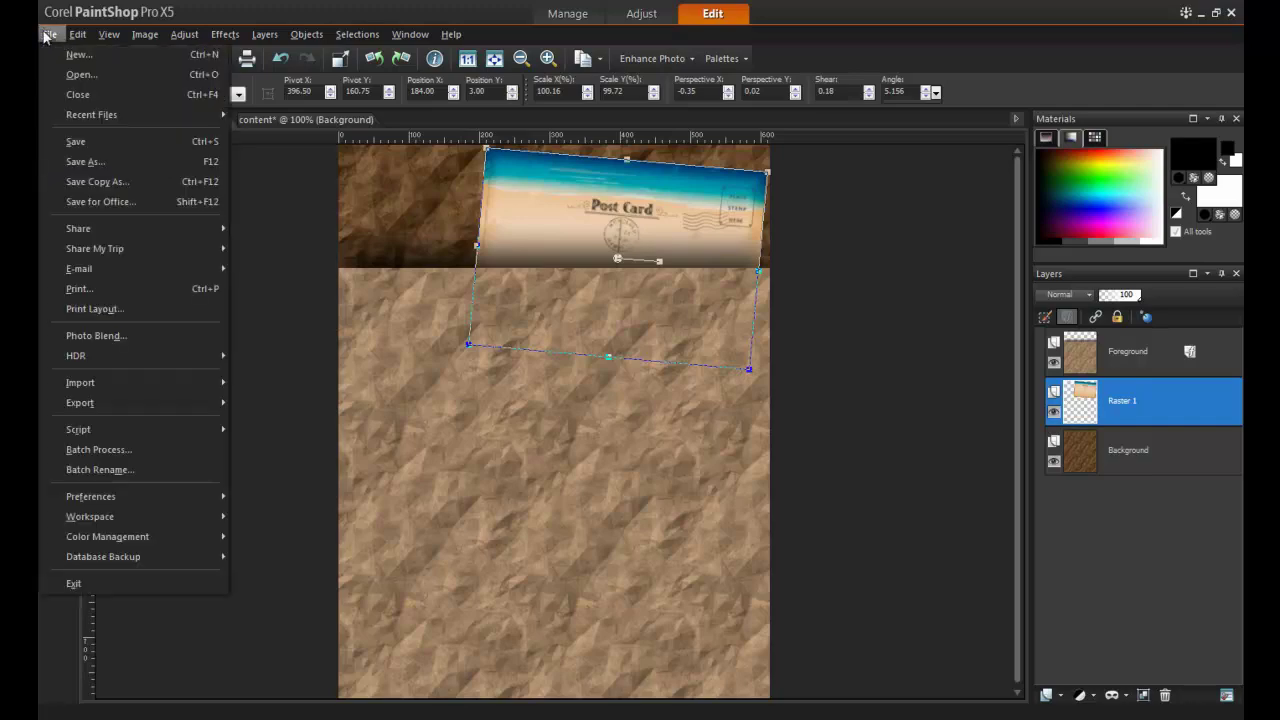
{"action": "left_click", "coordinate": [79, 75]}
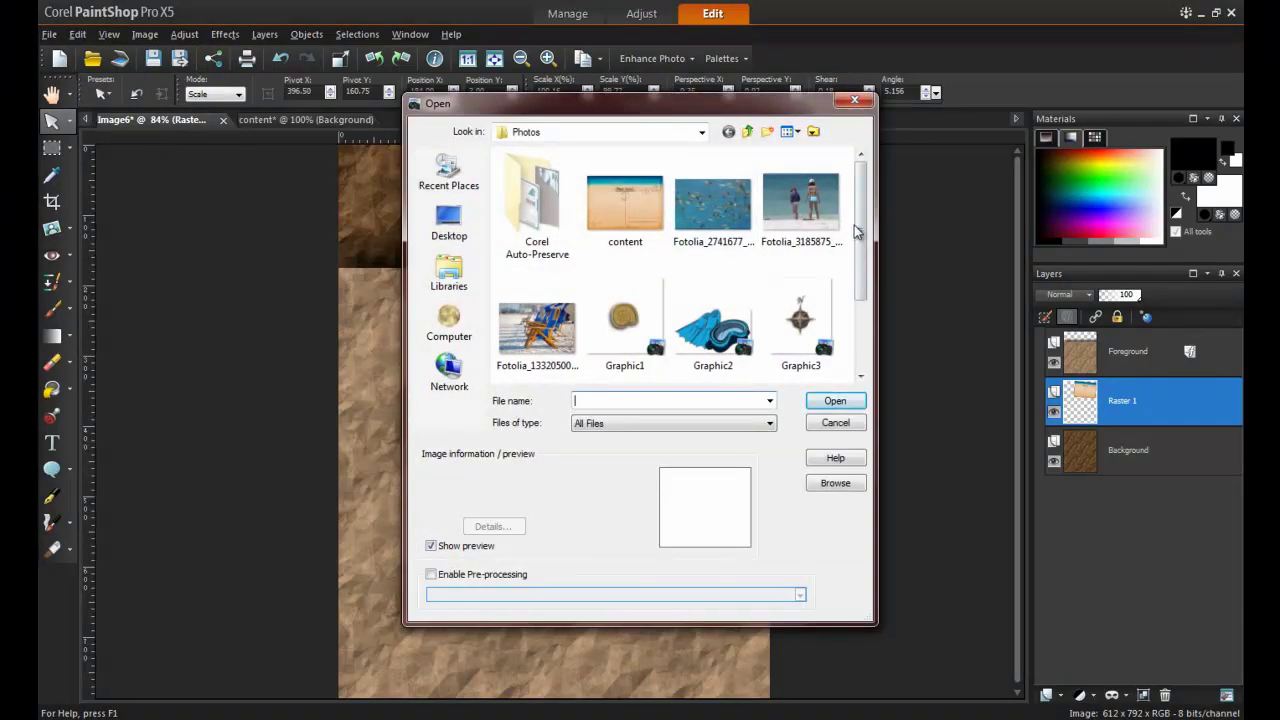
{"action": "left_click_drag", "start_coordinate": [860, 234], "coordinate": [866, 302]}
{"action": "left_click", "coordinate": [645, 330]}
{"action": "double_click", "coordinate": [645, 330]}
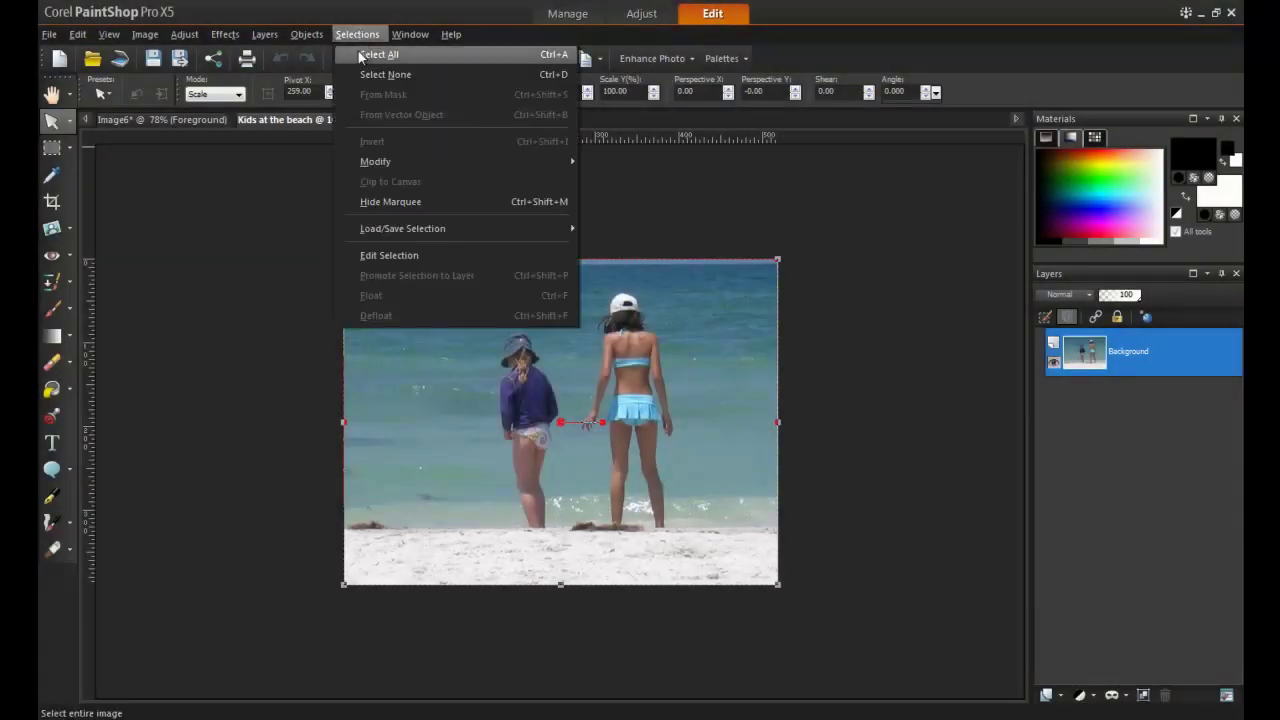
{"action": "left_click", "coordinate": [362, 55]}
Paste the kids photo onto the page, shrink it to about 57%, and move it lower.
{"action": "key", "text": "ctrl+c"}
{"action": "left_click", "coordinate": [171, 119]}
{"action": "left_click", "coordinate": [77, 34]}
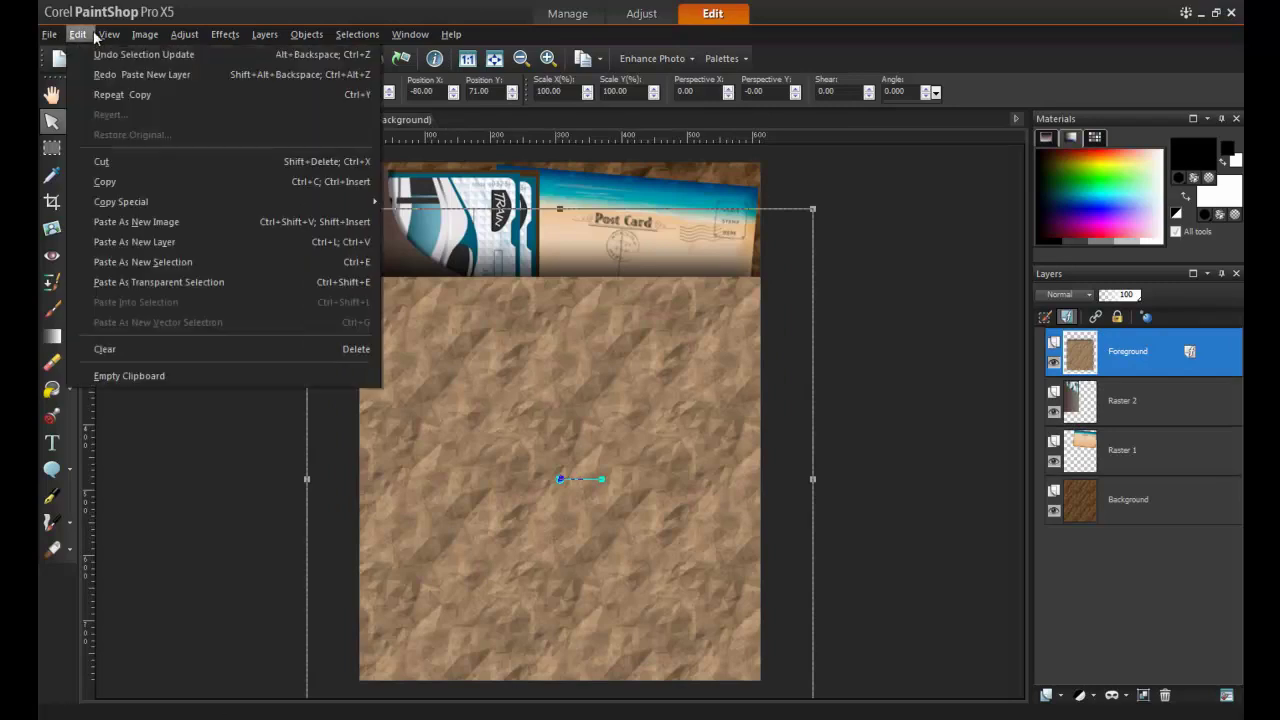
{"action": "left_click", "coordinate": [213, 244]}
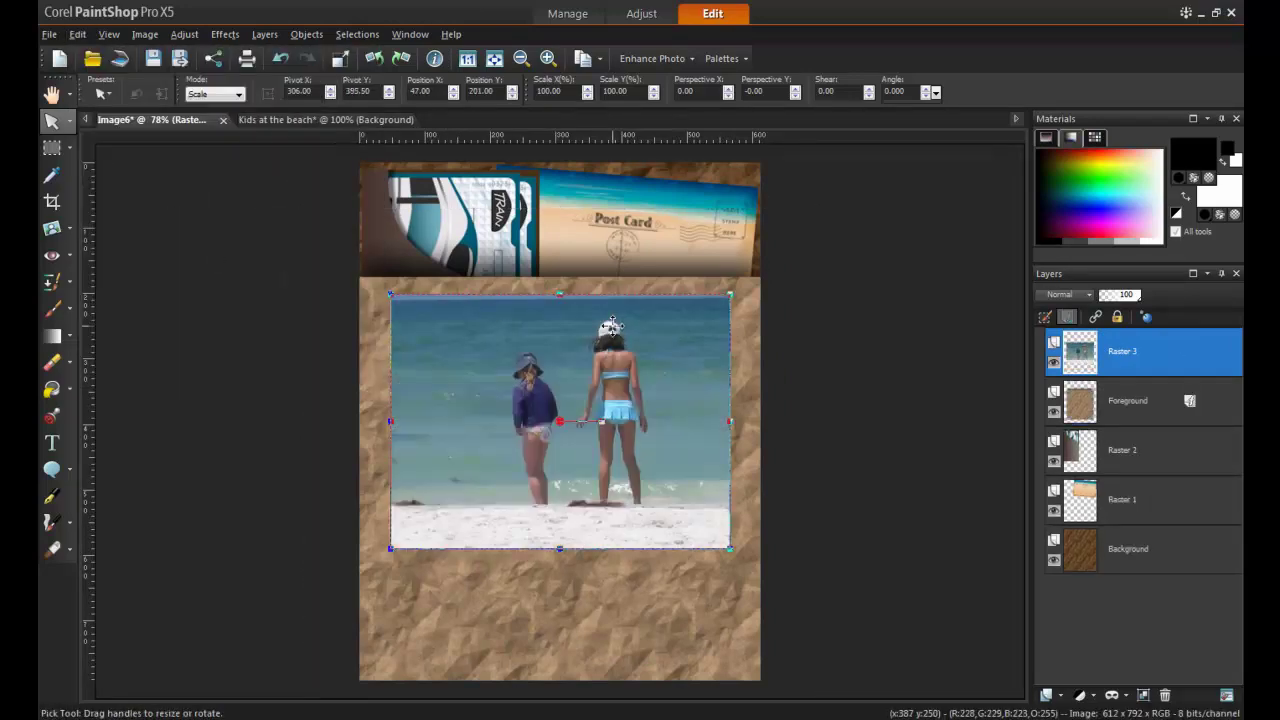
{"action": "left_click_drag", "start_coordinate": [729, 297], "coordinate": [586, 402]}
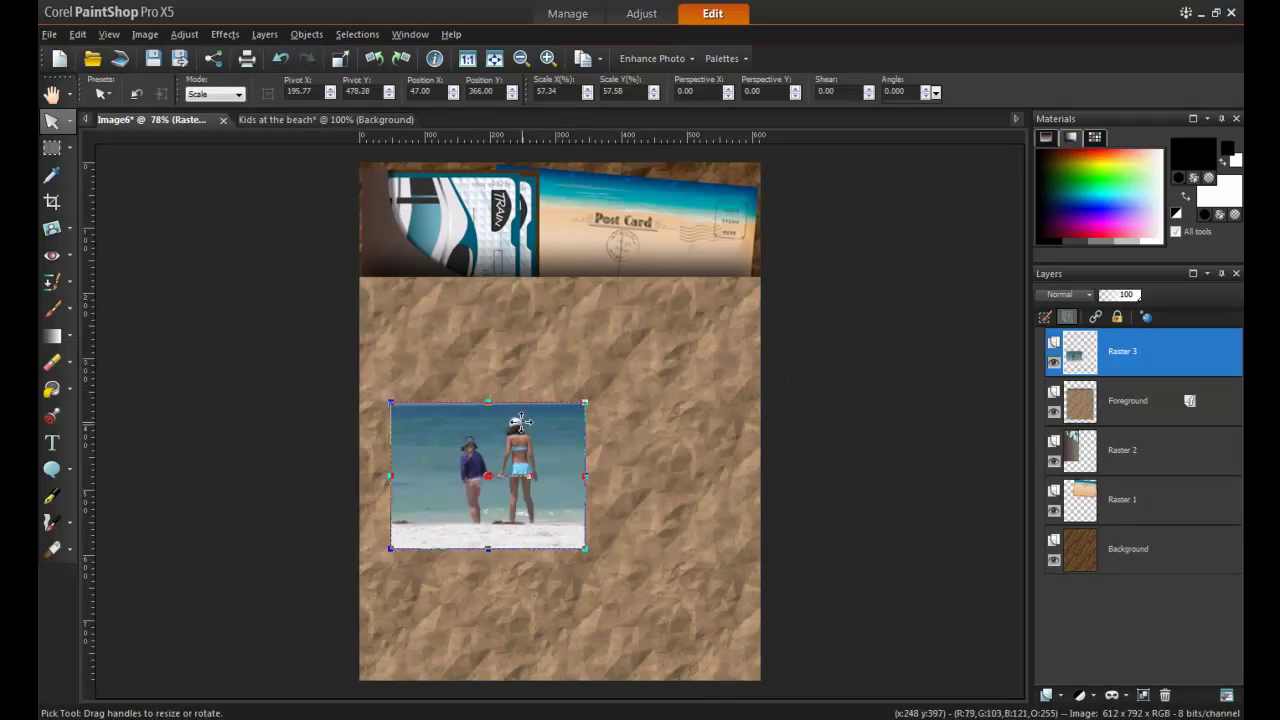
{"action": "left_click_drag", "start_coordinate": [491, 454], "coordinate": [480, 564]}
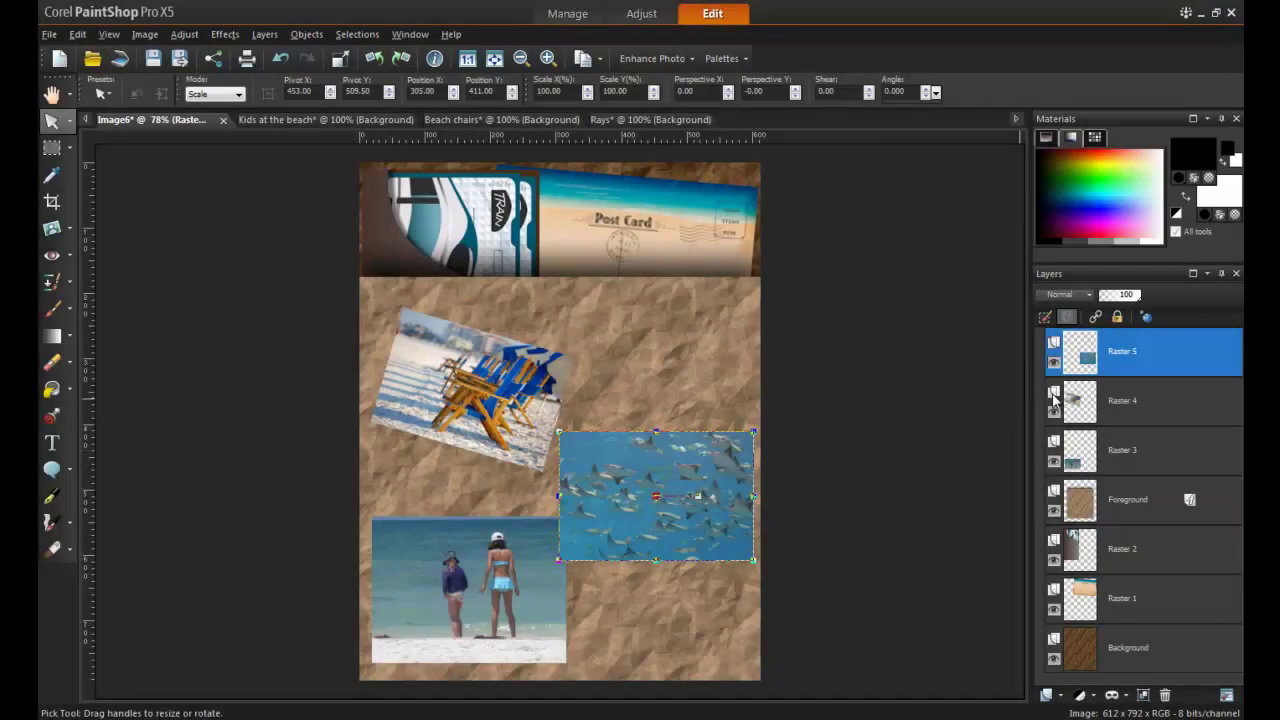
Add a drop shadow to the photo layer with a centred offset, previewed on the page.
{"action": "left_click", "coordinate": [1146, 316]}
{"action": "left_click", "coordinate": [733, 105]}
{"action": "left_click_drag", "start_coordinate": [665, 82], "coordinate": [998, 98]}
{"action": "left_click_drag", "start_coordinate": [970, 462], "coordinate": [985, 470]}
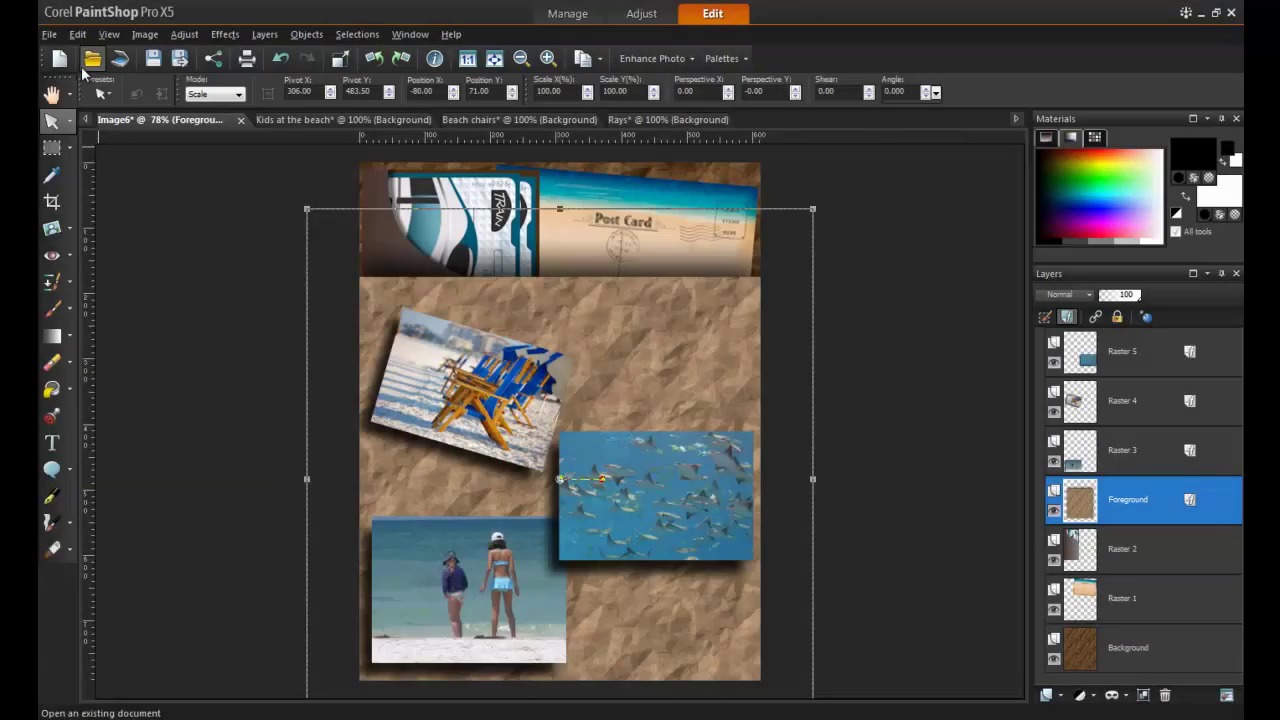
Open the Graphic1 shell sticker image.
{"action": "left_click", "coordinate": [50, 35]}
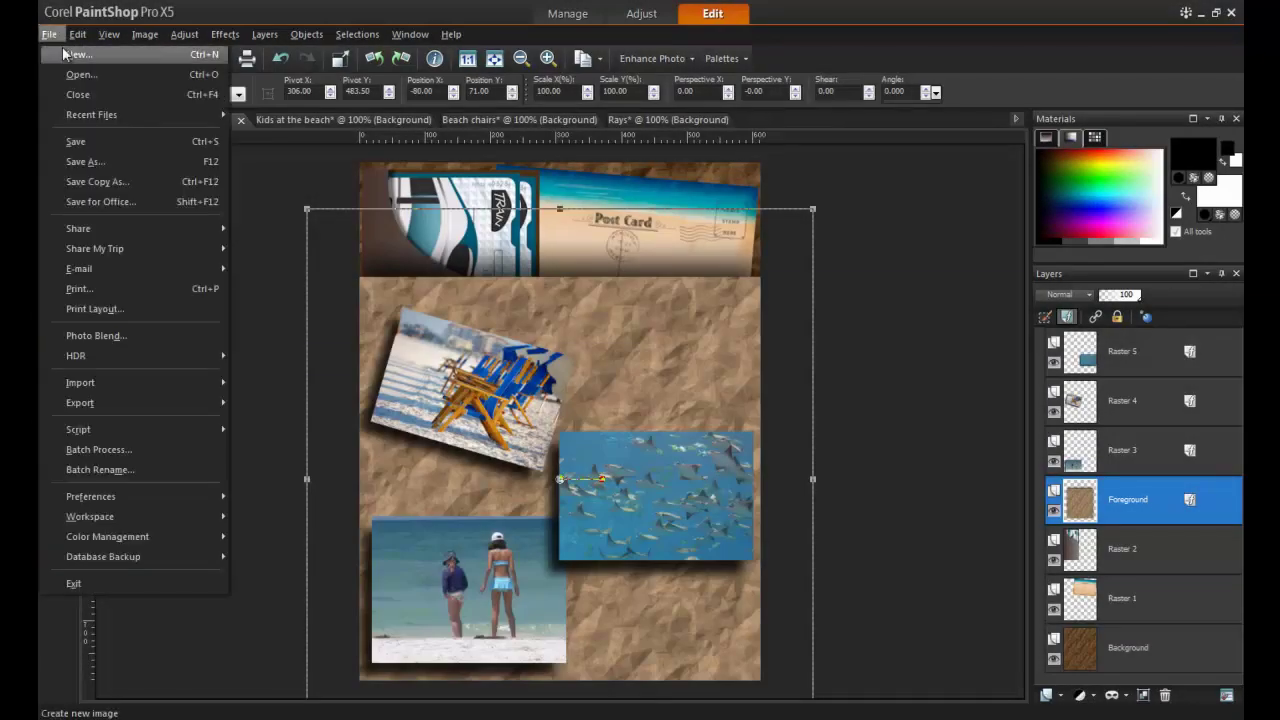
{"action": "left_click", "coordinate": [82, 75]}
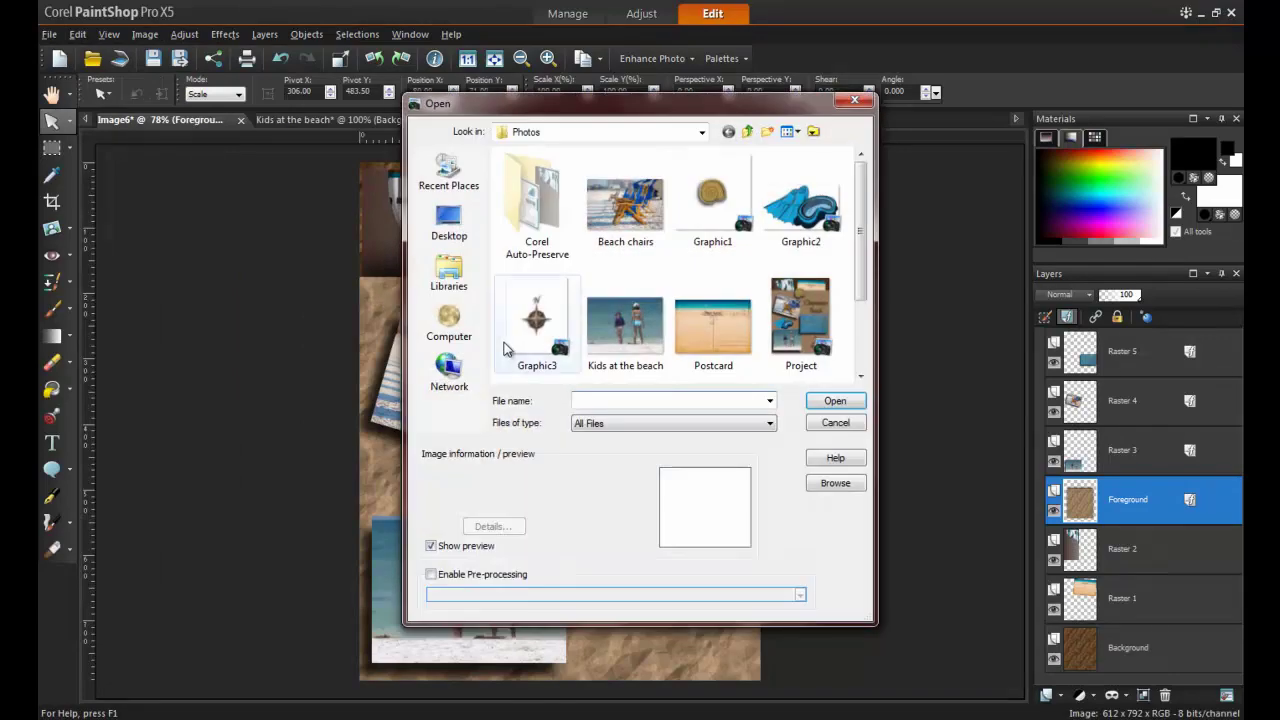
{"action": "left_click", "coordinate": [727, 197]}
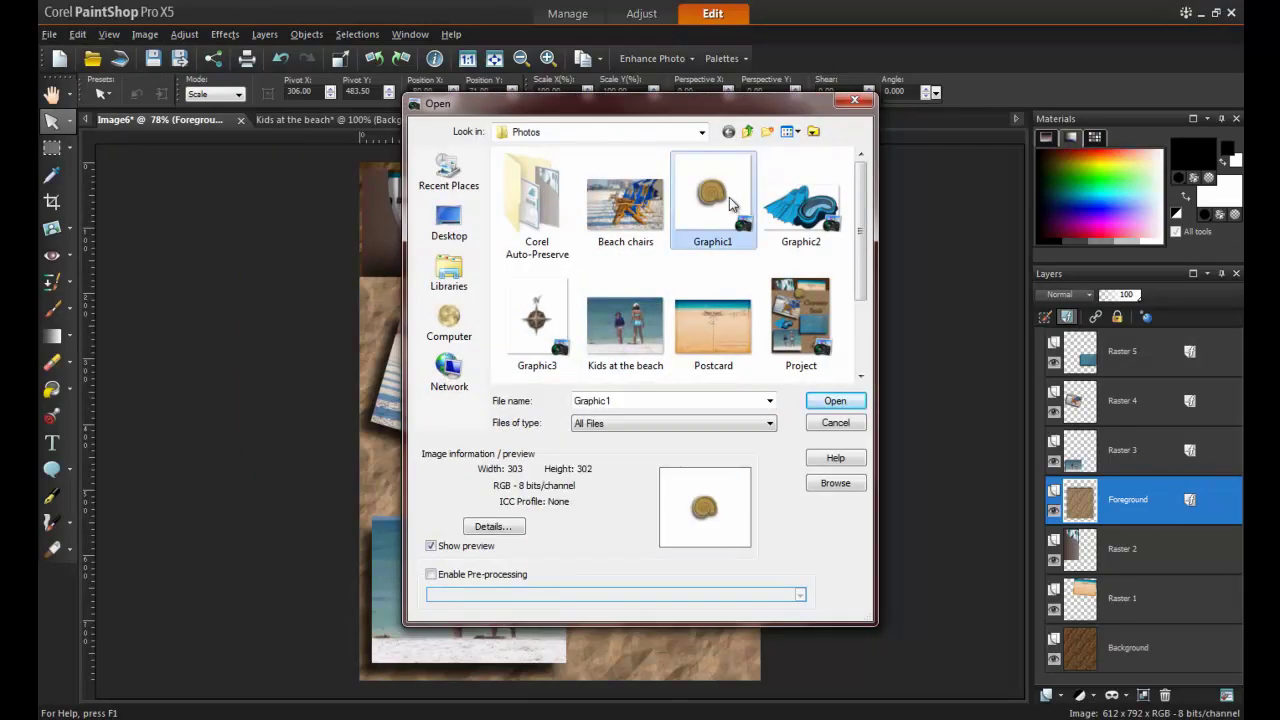
{"action": "left_click", "coordinate": [835, 401]}
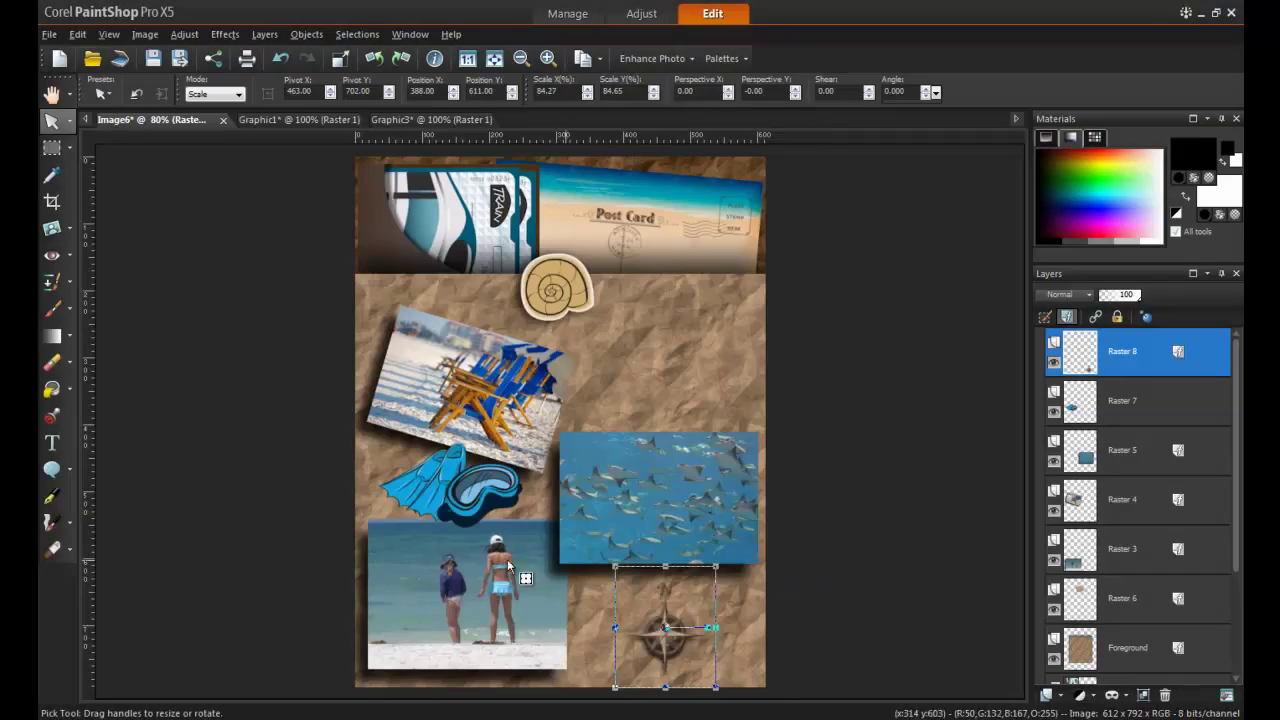
Type the two-line title CLEARWATER / BEACH on the page.
{"action": "left_click", "coordinate": [52, 442]}
{"action": "left_click", "coordinate": [603, 313]}
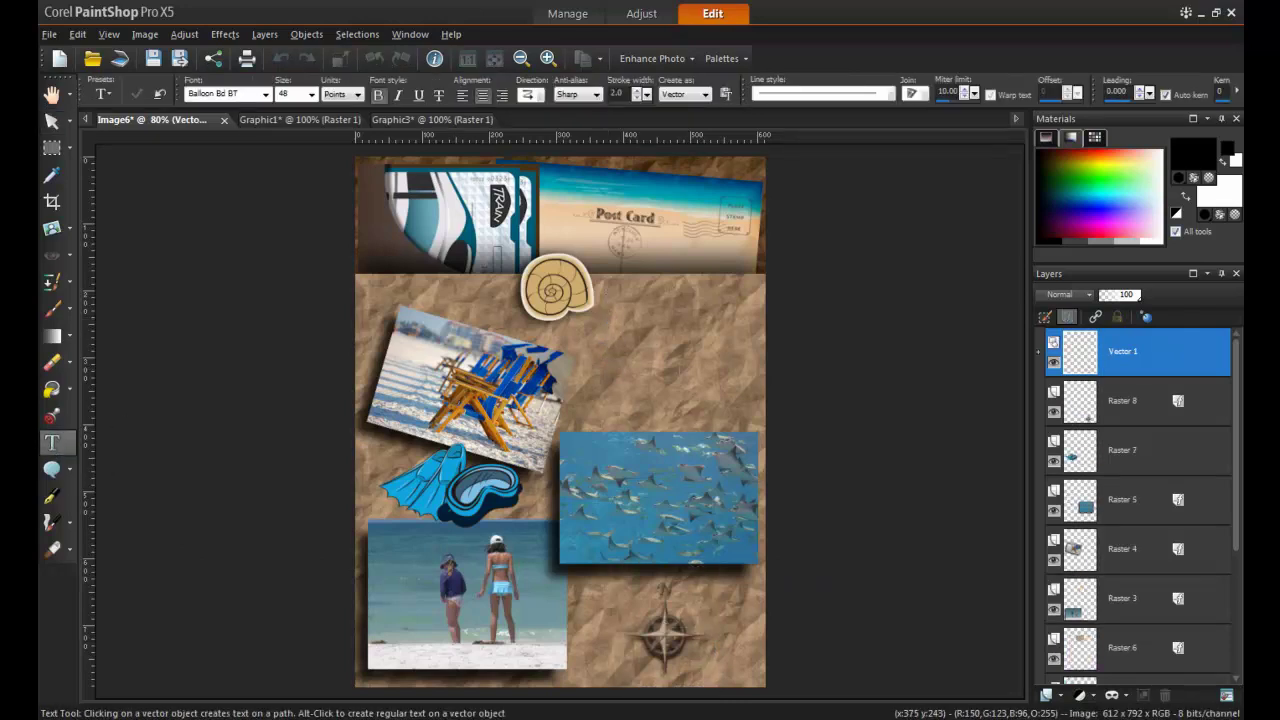
{"action": "type", "text": "CLEARWATER"}
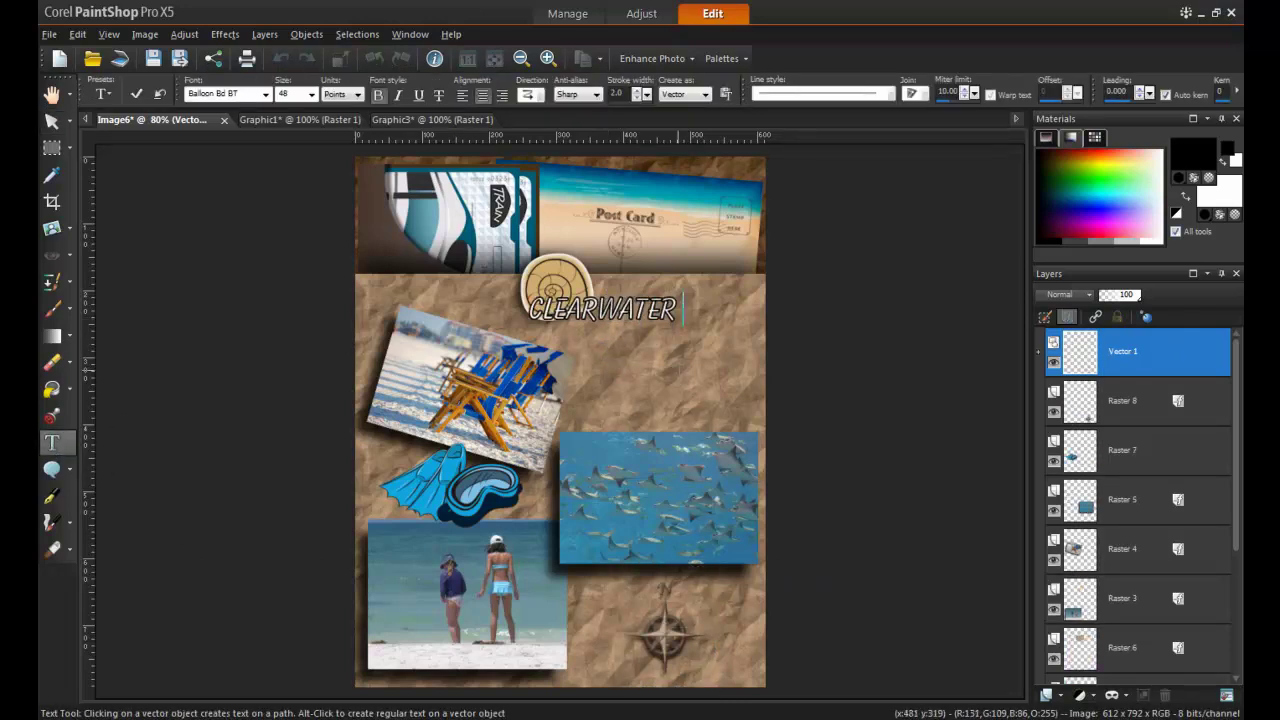
{"action": "key", "text": "Return"}
{"action": "type", "text": "BEACH"}
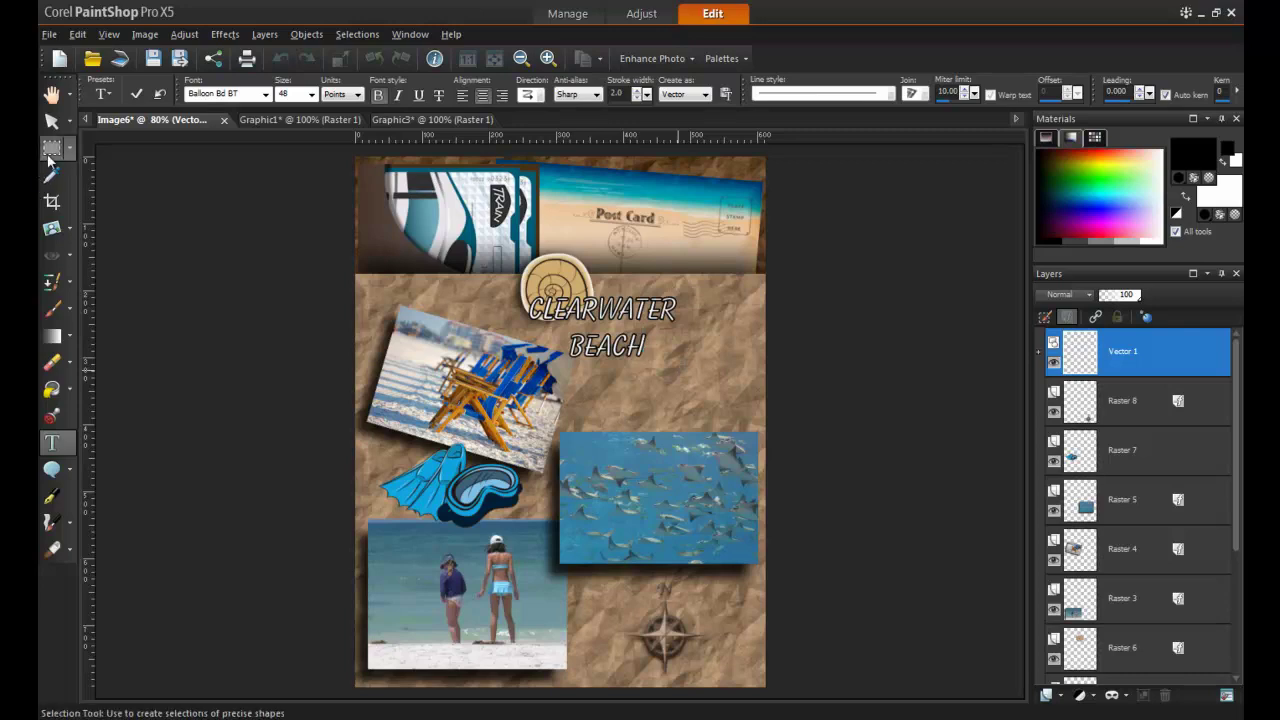
Move the title down beside the shell, enlarge it, and select its text for editing.
{"action": "left_click", "coordinate": [51, 120]}
{"action": "left_click_drag", "start_coordinate": [611, 326], "coordinate": [666, 354]}
{"action": "left_click_drag", "start_coordinate": [748, 391], "coordinate": [764, 401]}
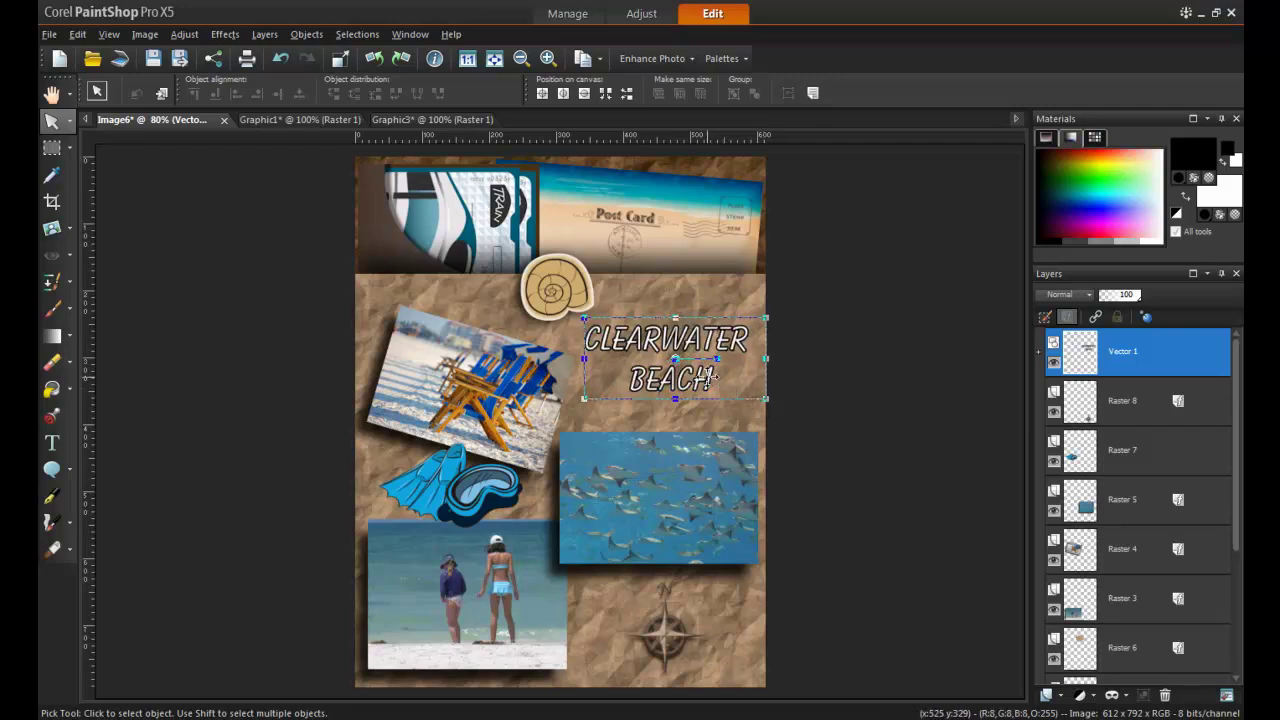
{"action": "key", "text": "t"}
{"action": "left_click", "coordinate": [584, 340]}
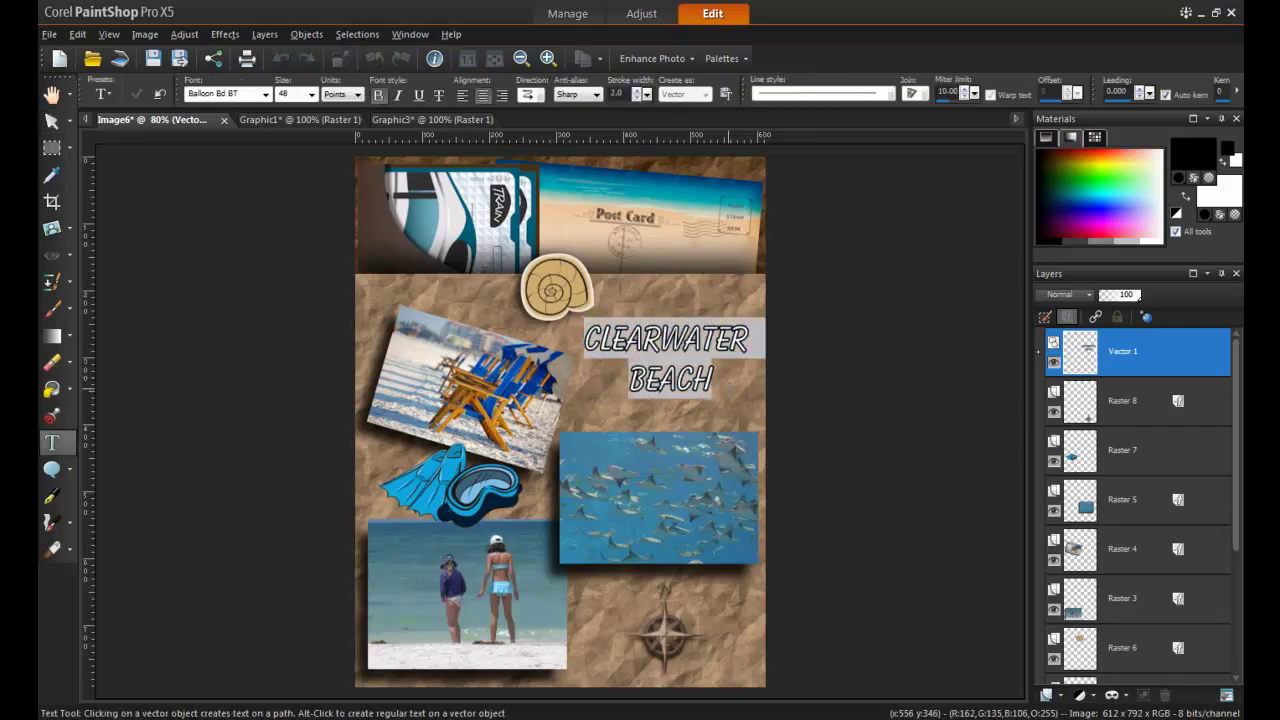
Colour the title text yellow and thin its outline to 1.0.
{"action": "left_click", "coordinate": [1134, 152]}
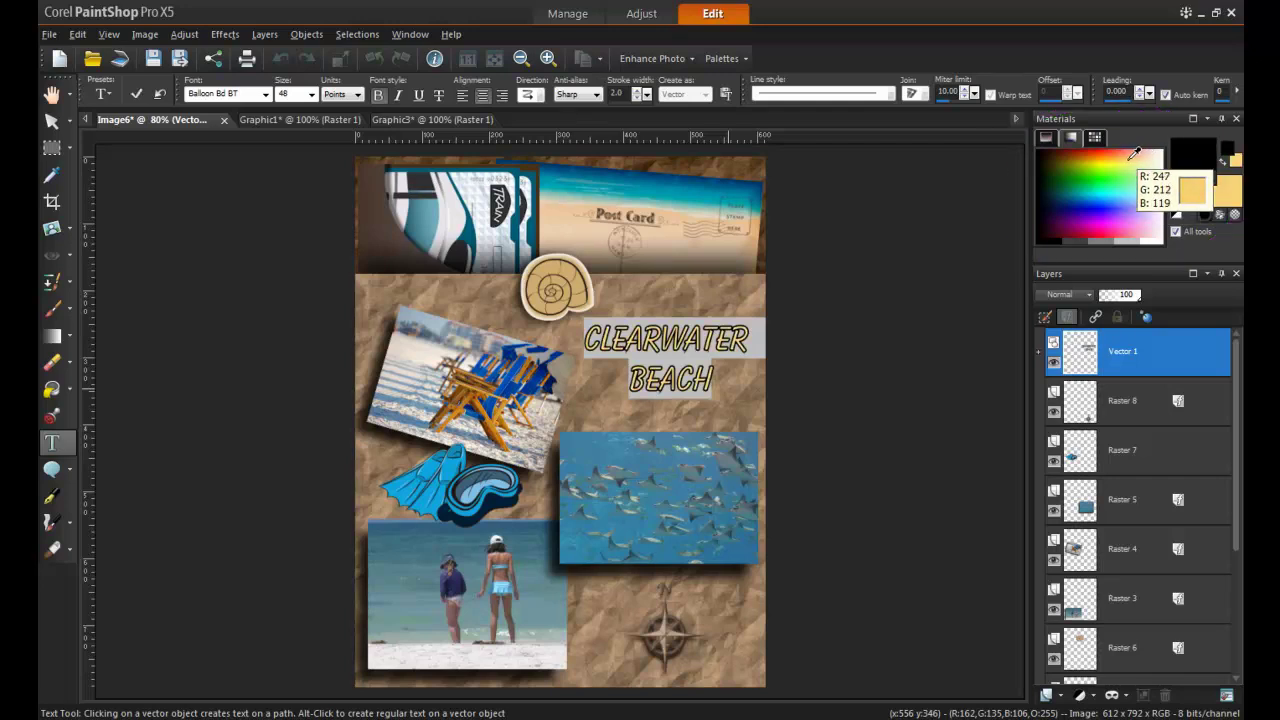
{"action": "left_click", "coordinate": [636, 97]}
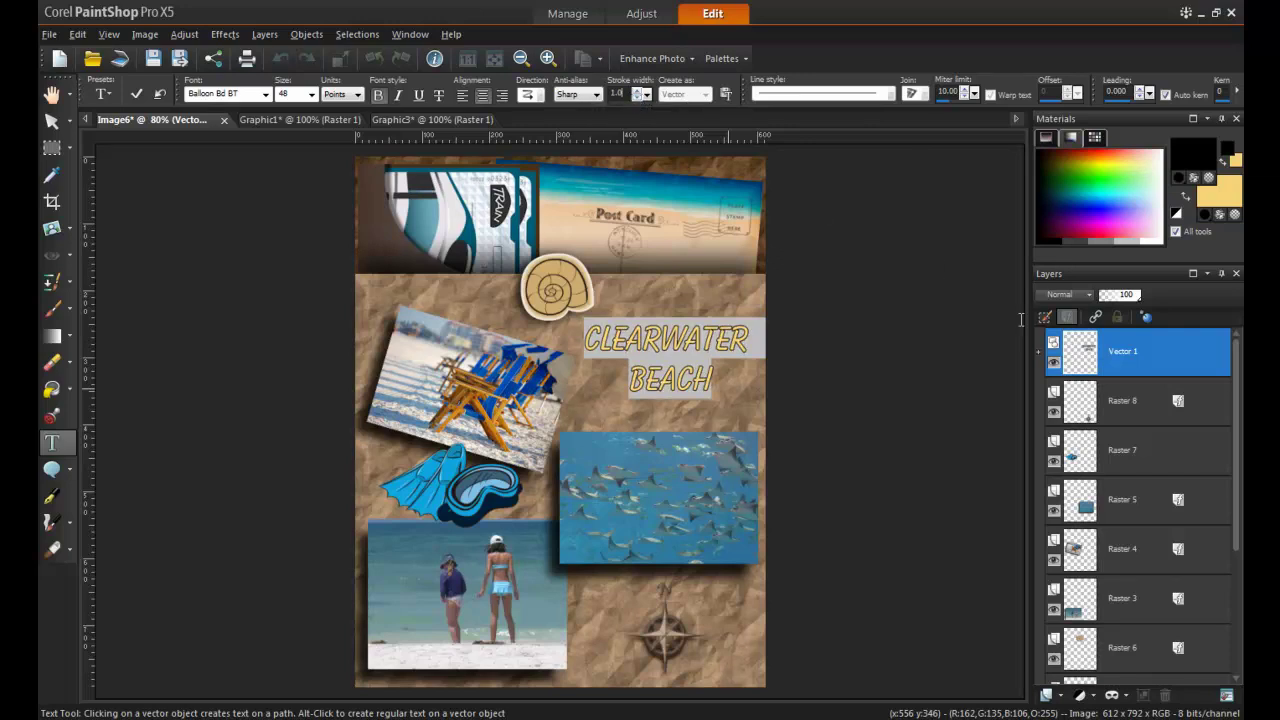
{"action": "left_click", "coordinate": [675, 385]}
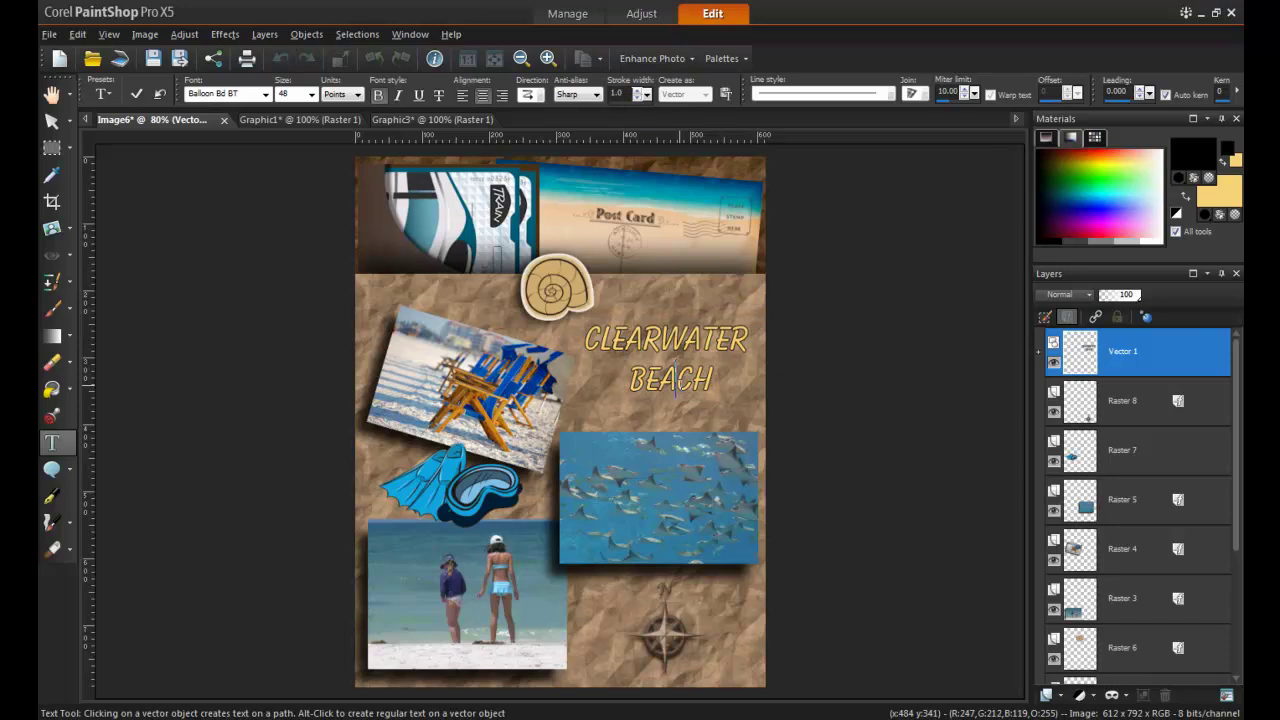
Select the CLEARWATER BEACH text and switch its fill style to Gradient.
{"action": "left_click_drag", "start_coordinate": [680, 386], "coordinate": [581, 338]}
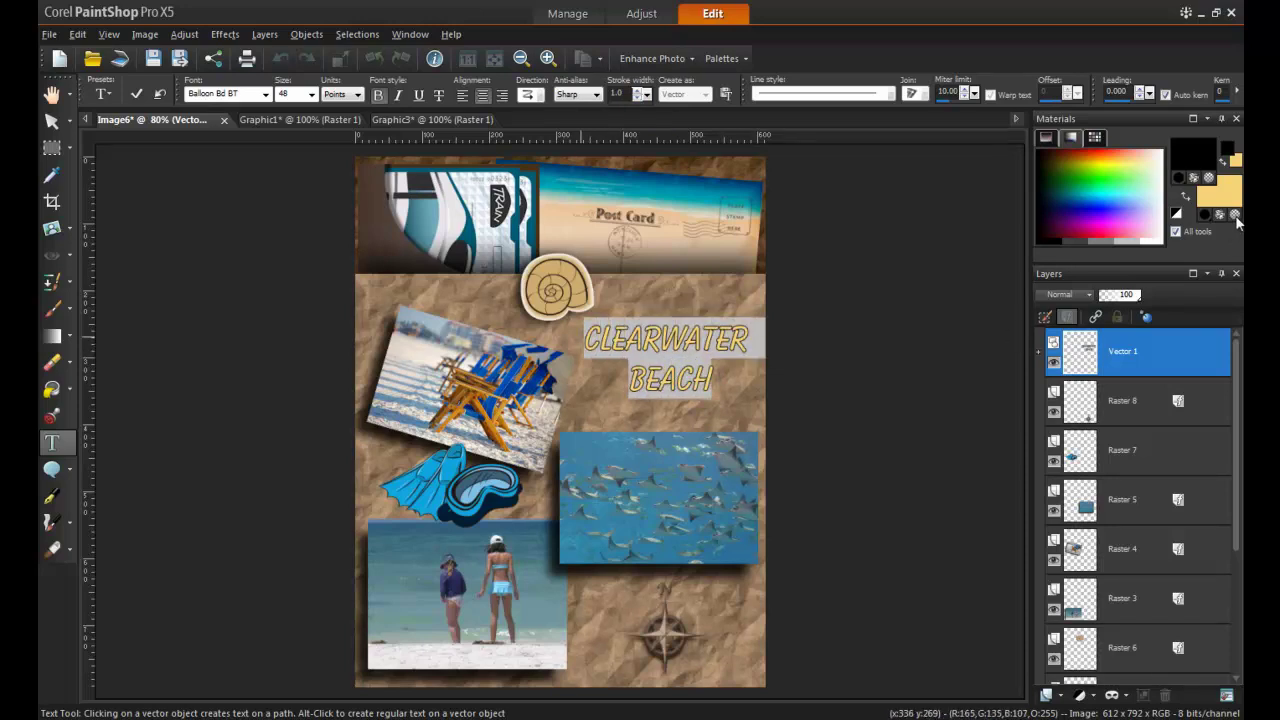
{"action": "left_click", "coordinate": [1203, 215]}
{"action": "left_click", "coordinate": [1204, 231]}
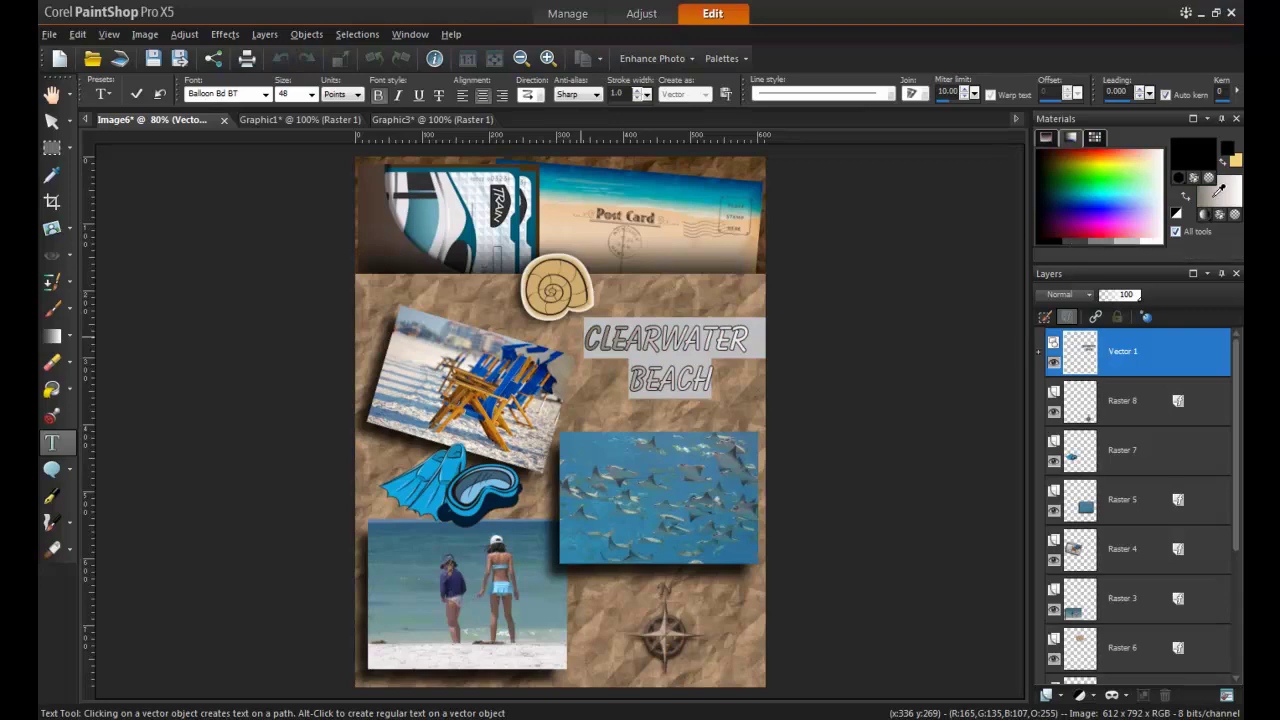
Set the gradient angle to 0 with a yellow left stop and a cyan right stop.
{"action": "left_click", "coordinate": [1215, 200]}
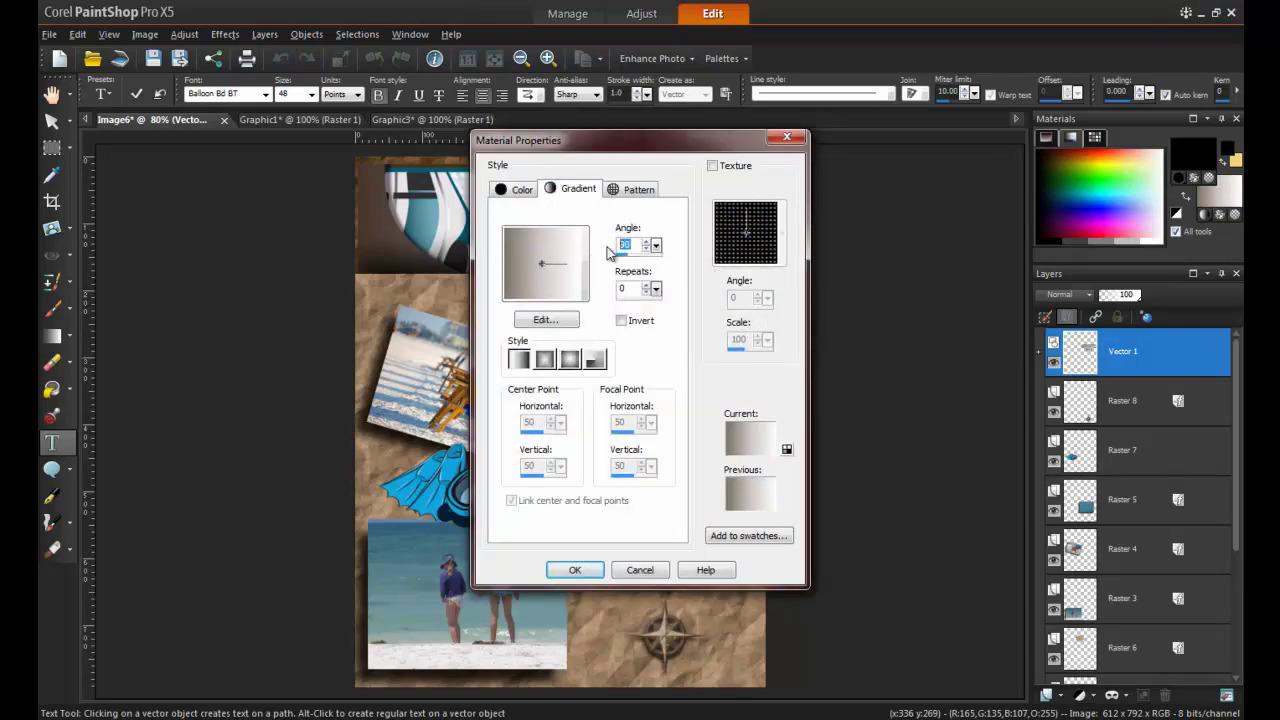
{"action": "type", "text": "0"}
{"action": "left_click", "coordinate": [546, 319]}
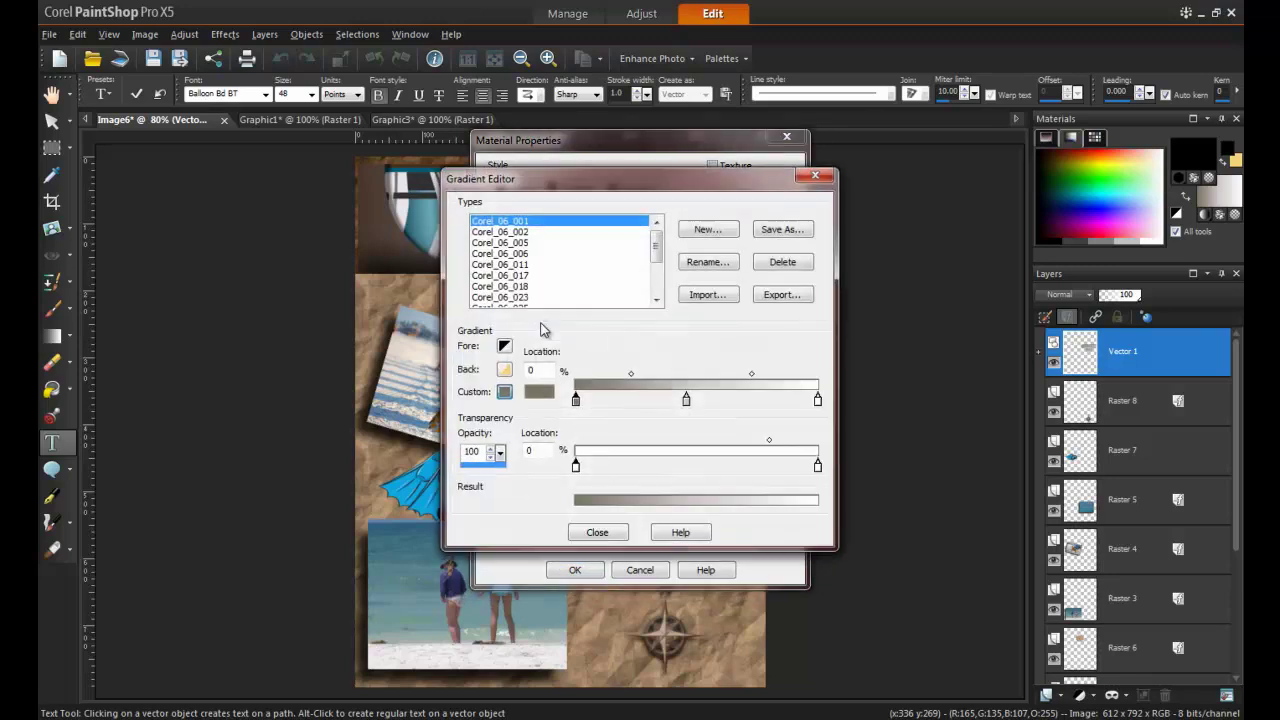
{"action": "left_click", "coordinate": [506, 373]}
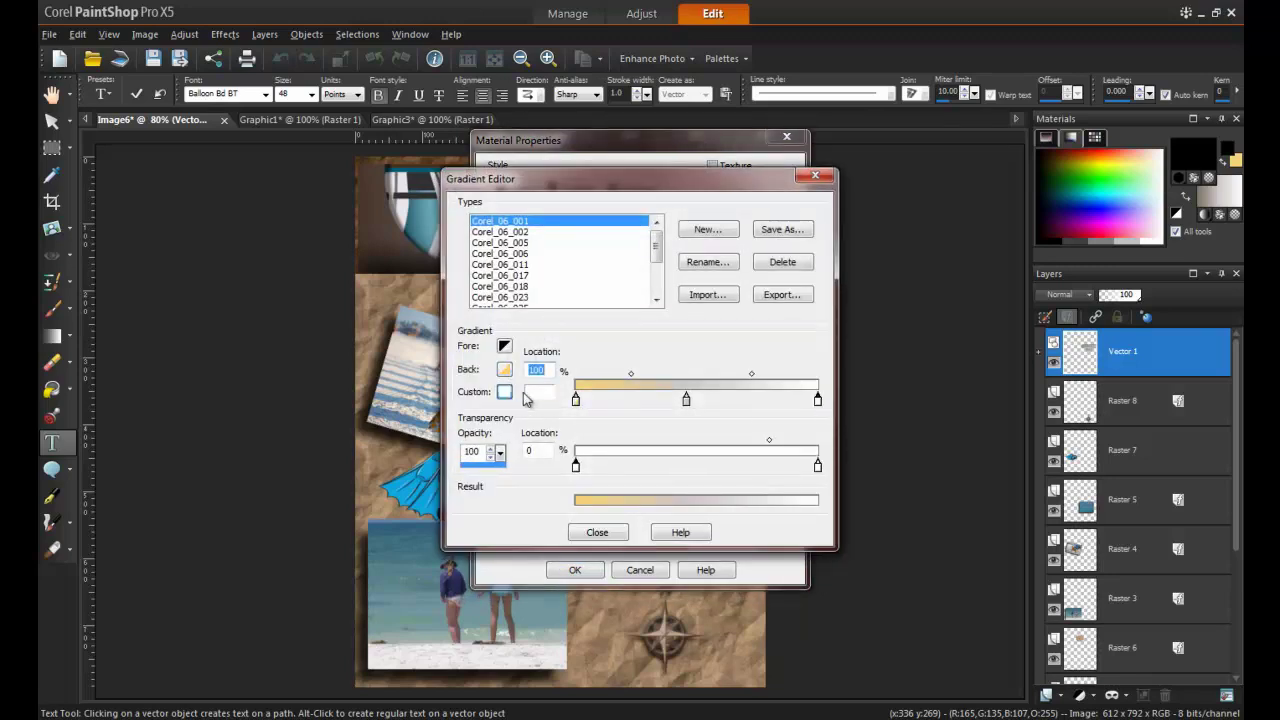
{"action": "left_click", "coordinate": [540, 396]}
{"action": "left_click", "coordinate": [600, 330]}
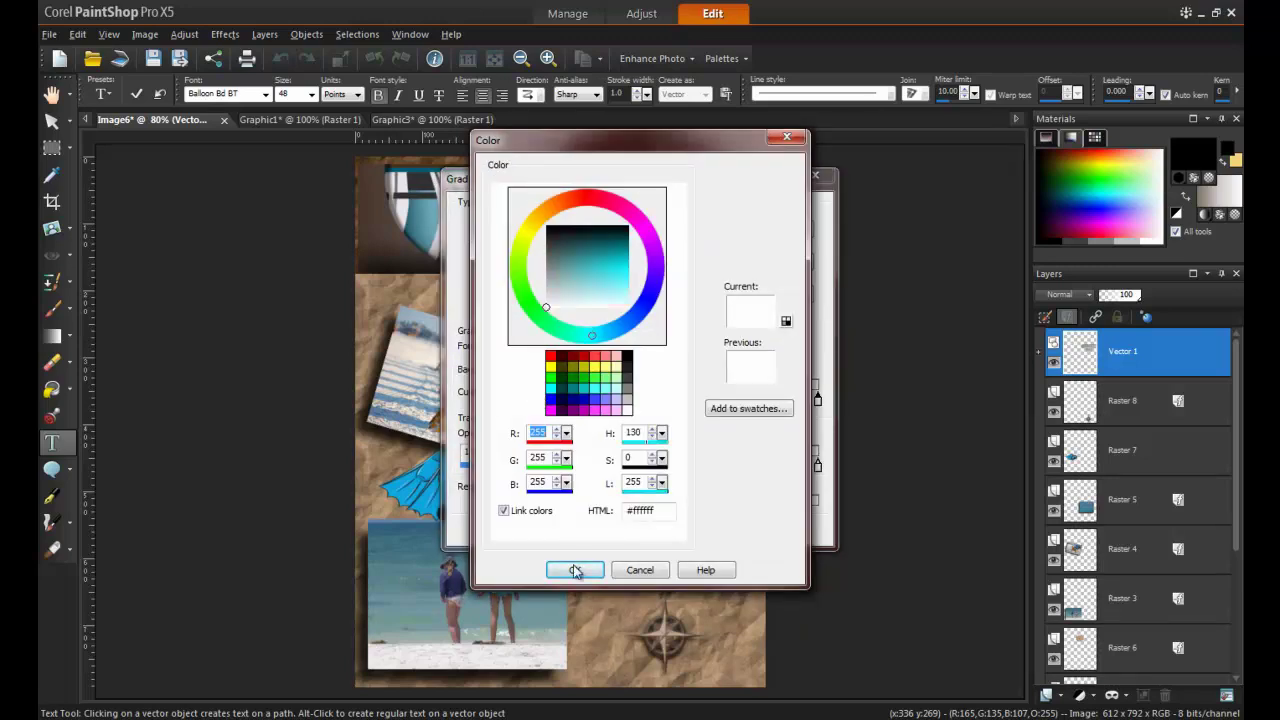
{"action": "left_click", "coordinate": [632, 260]}
{"action": "left_click", "coordinate": [575, 569]}
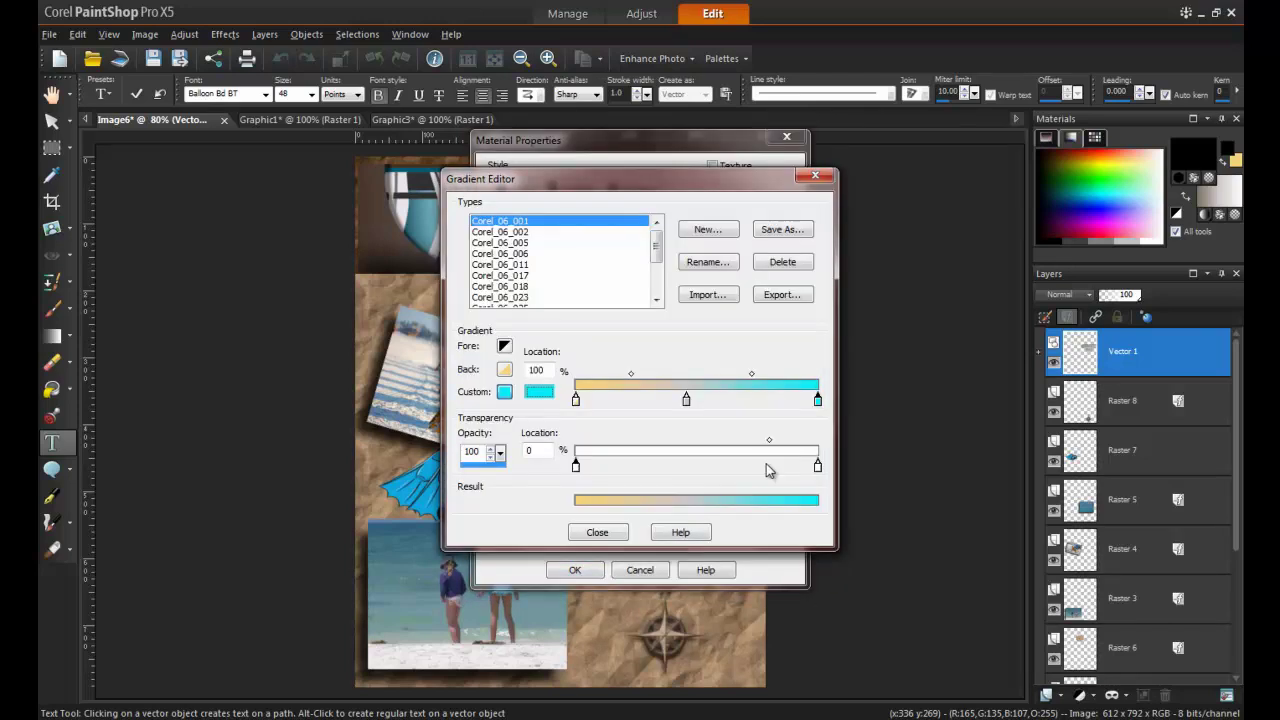
Make the middle stop cyan at about 72%, add a stop near 40%, save the gradient and apply it.
{"action": "left_click", "coordinate": [686, 399]}
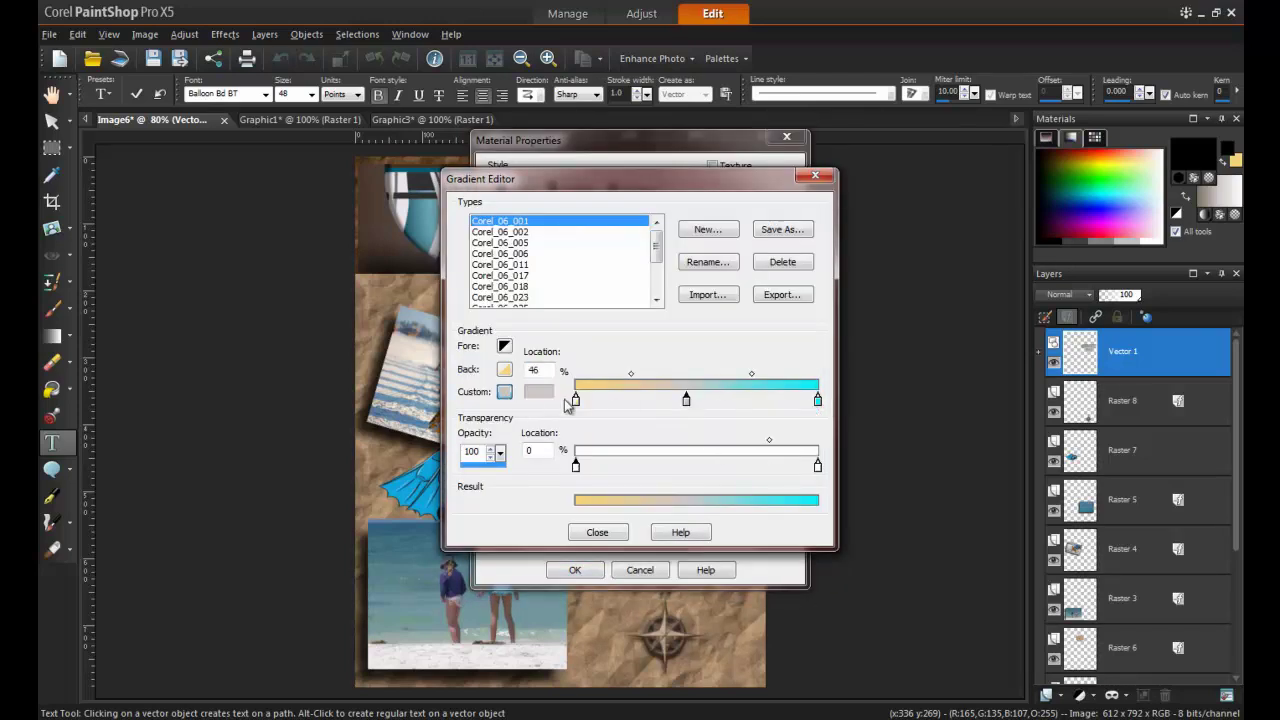
{"action": "left_click", "coordinate": [540, 392]}
{"action": "left_click", "coordinate": [597, 333]}
{"action": "left_click", "coordinate": [628, 269]}
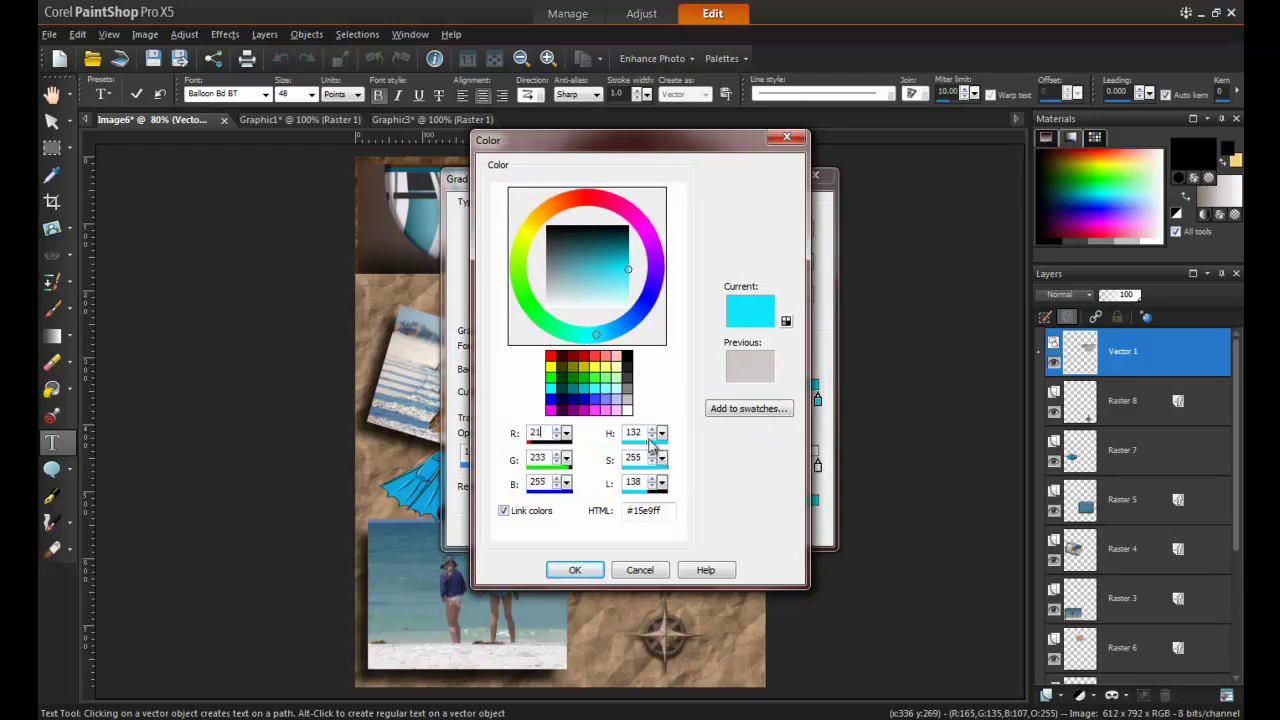
{"action": "key", "text": "Return"}
{"action": "left_click_drag", "start_coordinate": [687, 401], "coordinate": [754, 400]}
{"action": "left_click_drag", "start_coordinate": [640, 401], "coordinate": [679, 401]}
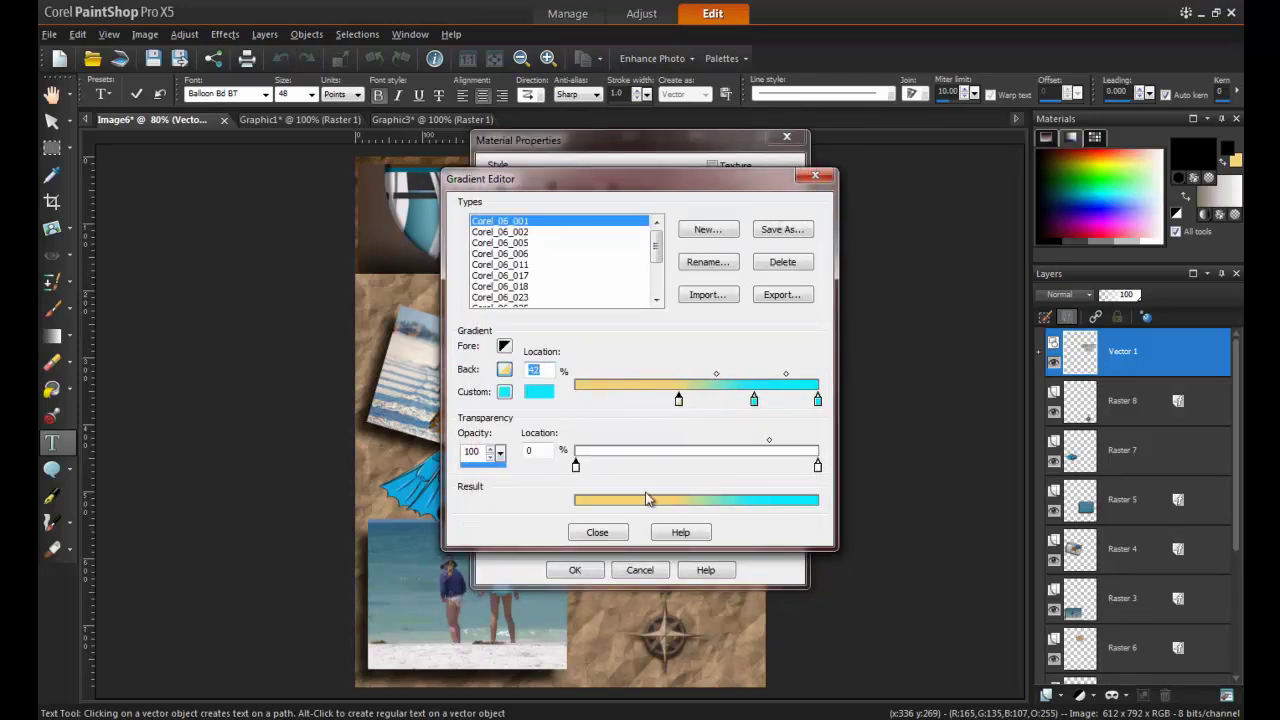
{"action": "left_click", "coordinate": [603, 534]}
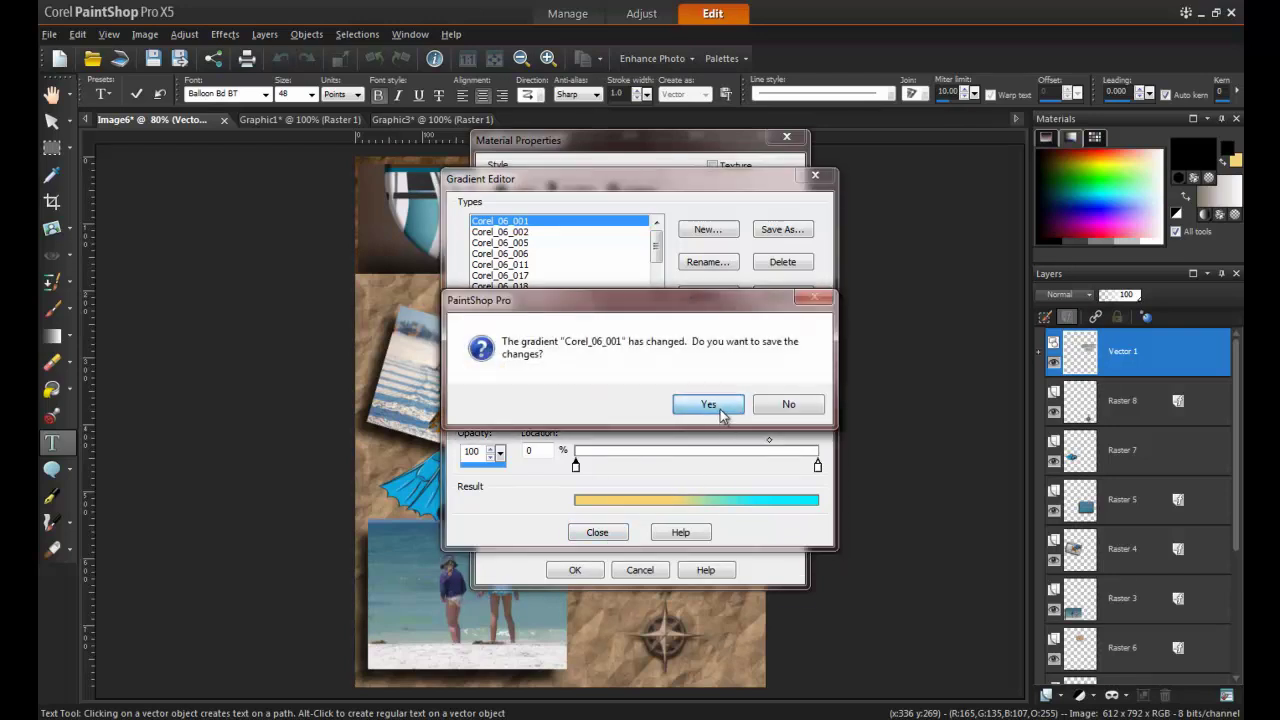
{"action": "left_click", "coordinate": [700, 403]}
{"action": "left_click", "coordinate": [576, 570]}
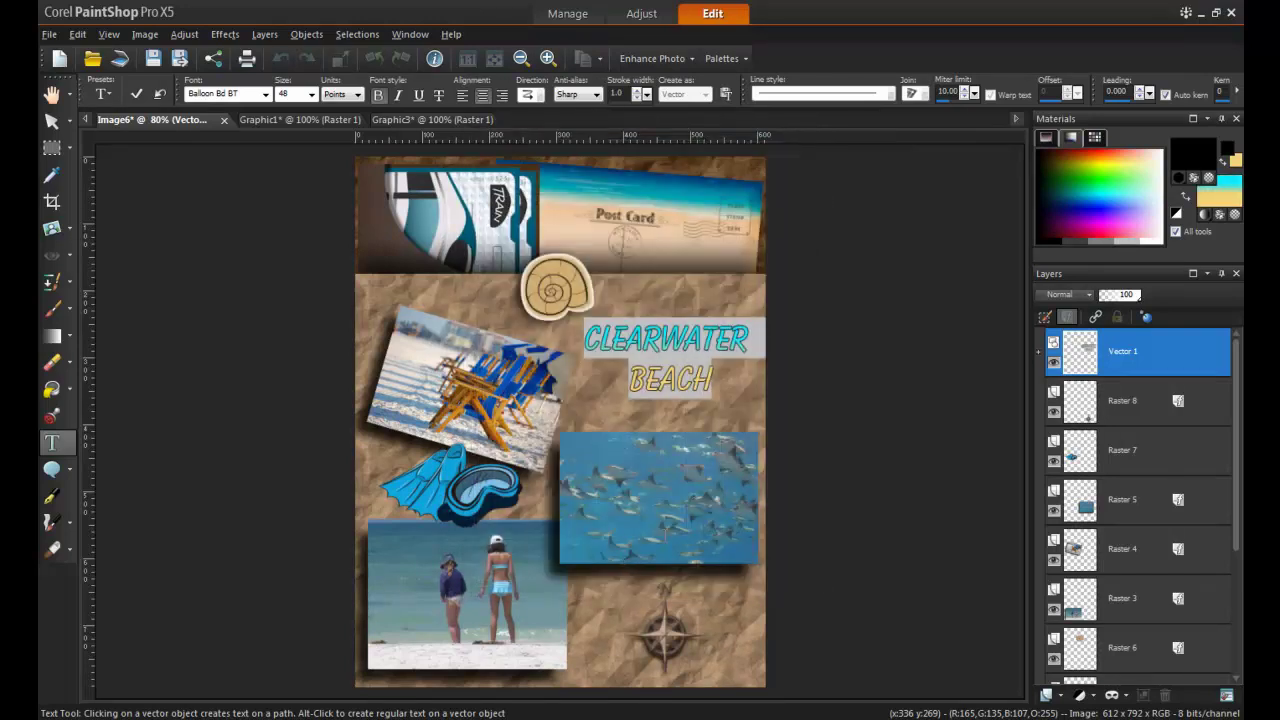
Add a centred drop shadow to the Vector 1 text layer, previewed on the page.
{"action": "left_click", "coordinate": [675, 379]}
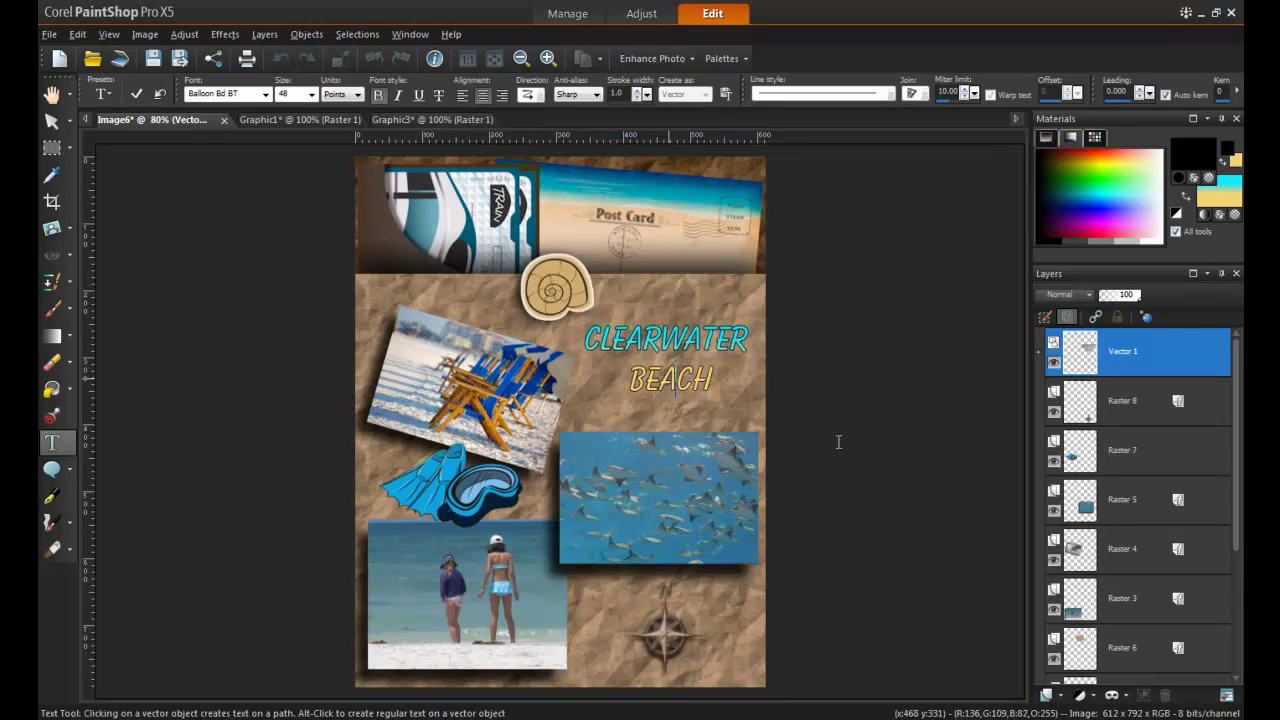
{"action": "double_click", "coordinate": [1080, 351]}
{"action": "left_click_drag", "start_coordinate": [642, 78], "coordinate": [1005, 99]}
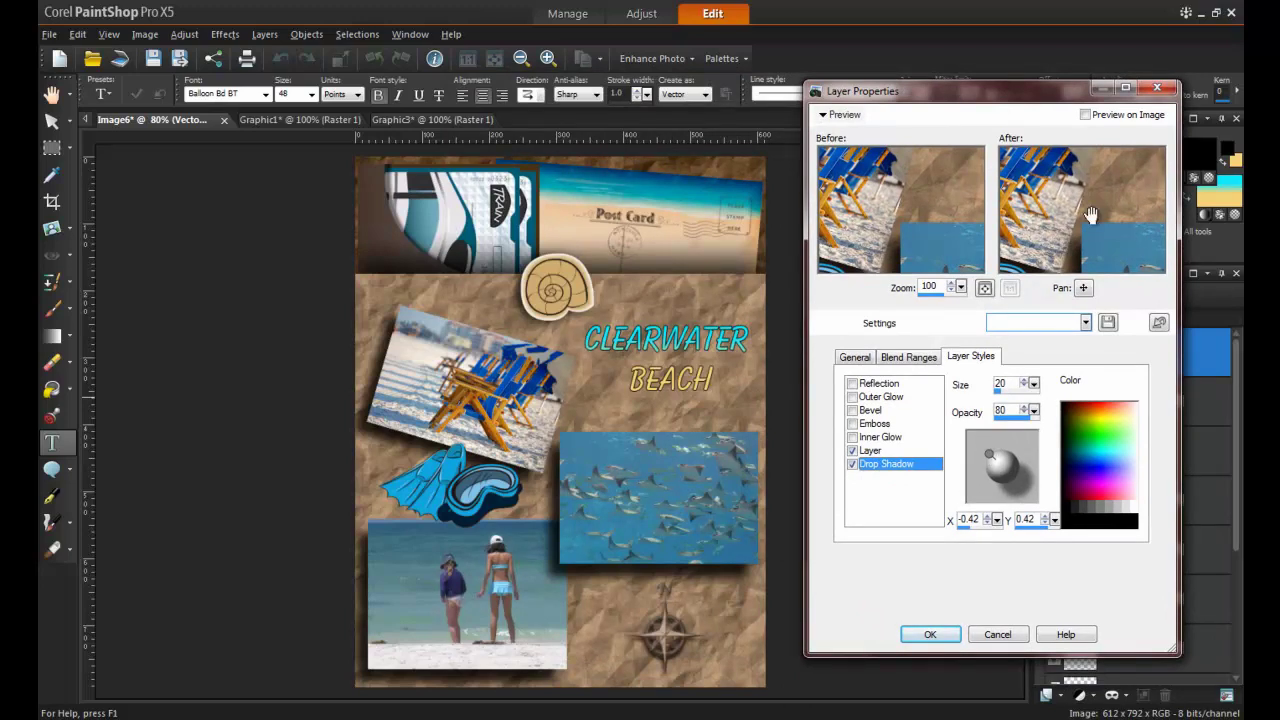
{"action": "left_click", "coordinate": [1085, 114]}
{"action": "left_click_drag", "start_coordinate": [992, 455], "coordinate": [1003, 464]}
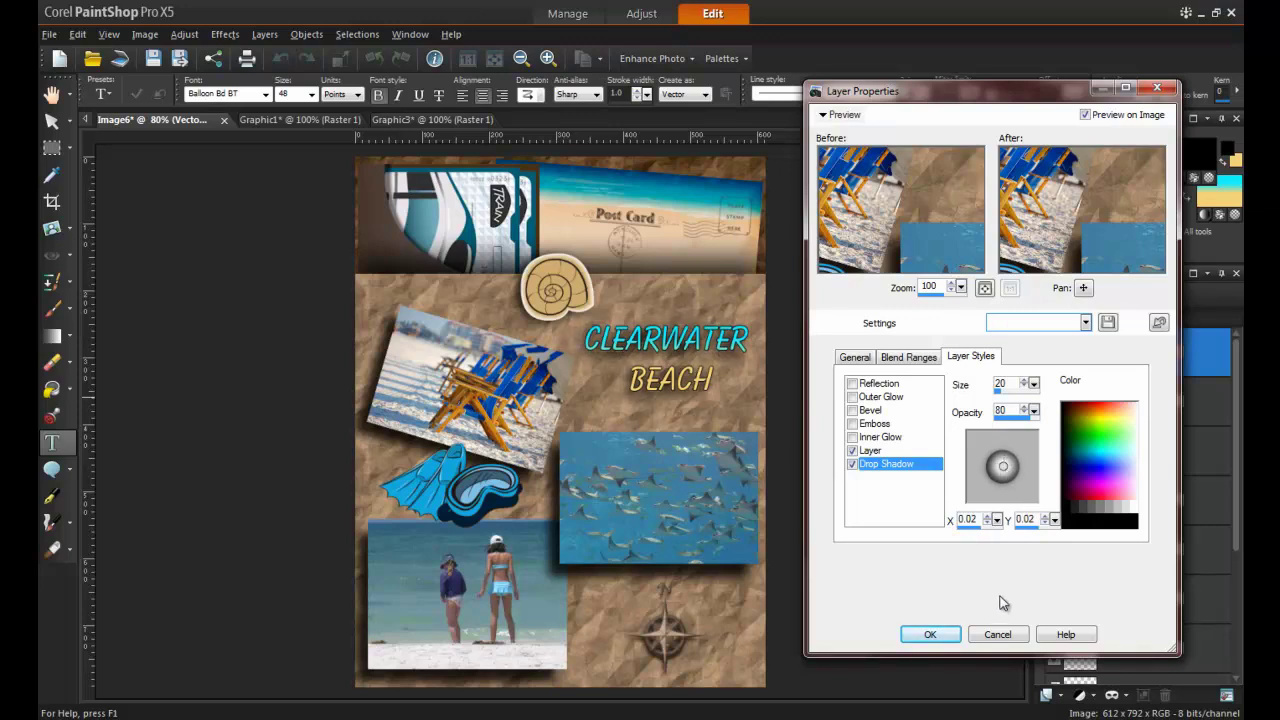
{"action": "left_click", "coordinate": [932, 634]}
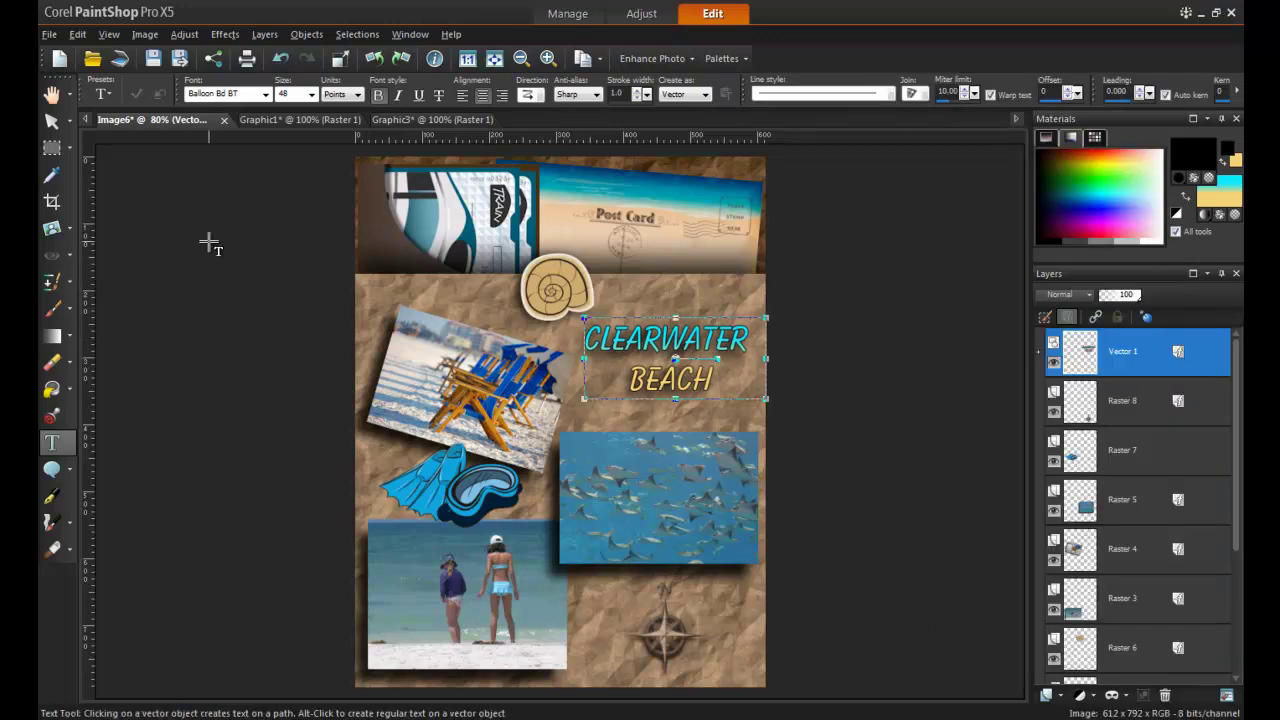
Save the page as 'Finished Project' in PSPIMAGE format in the Photos folder.
{"action": "left_click", "coordinate": [49, 35]}
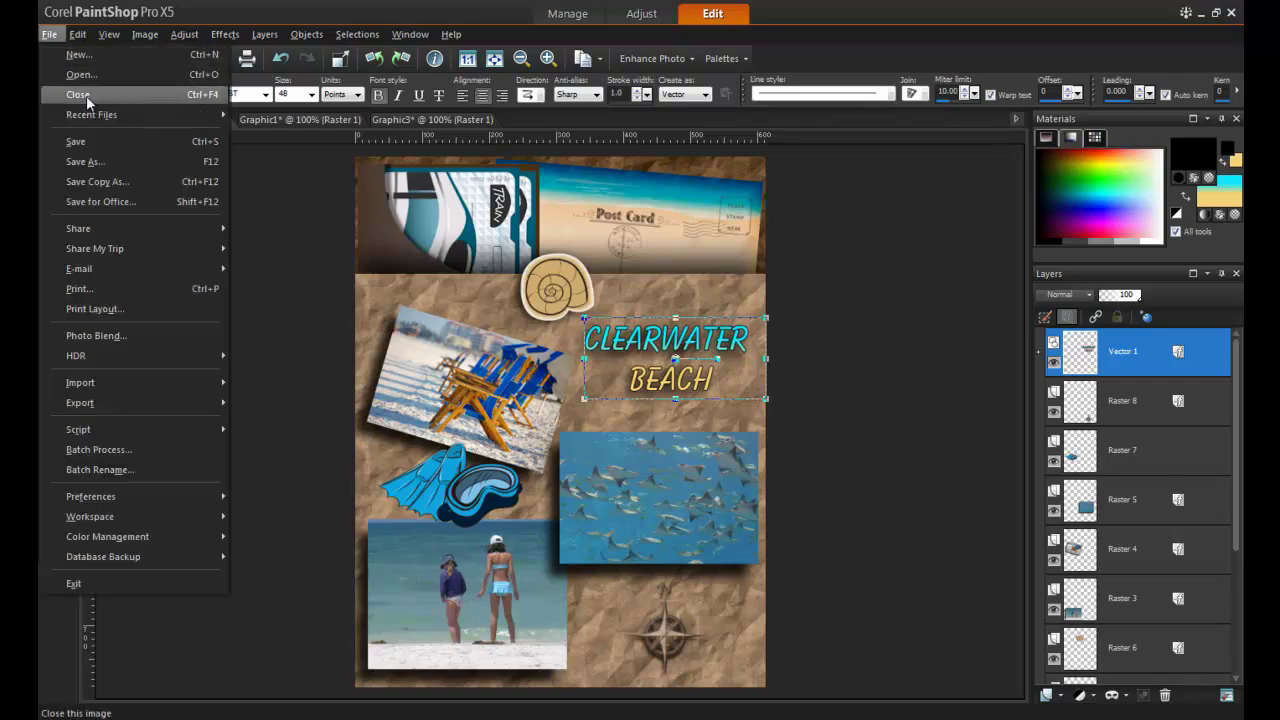
{"action": "left_click", "coordinate": [169, 164]}
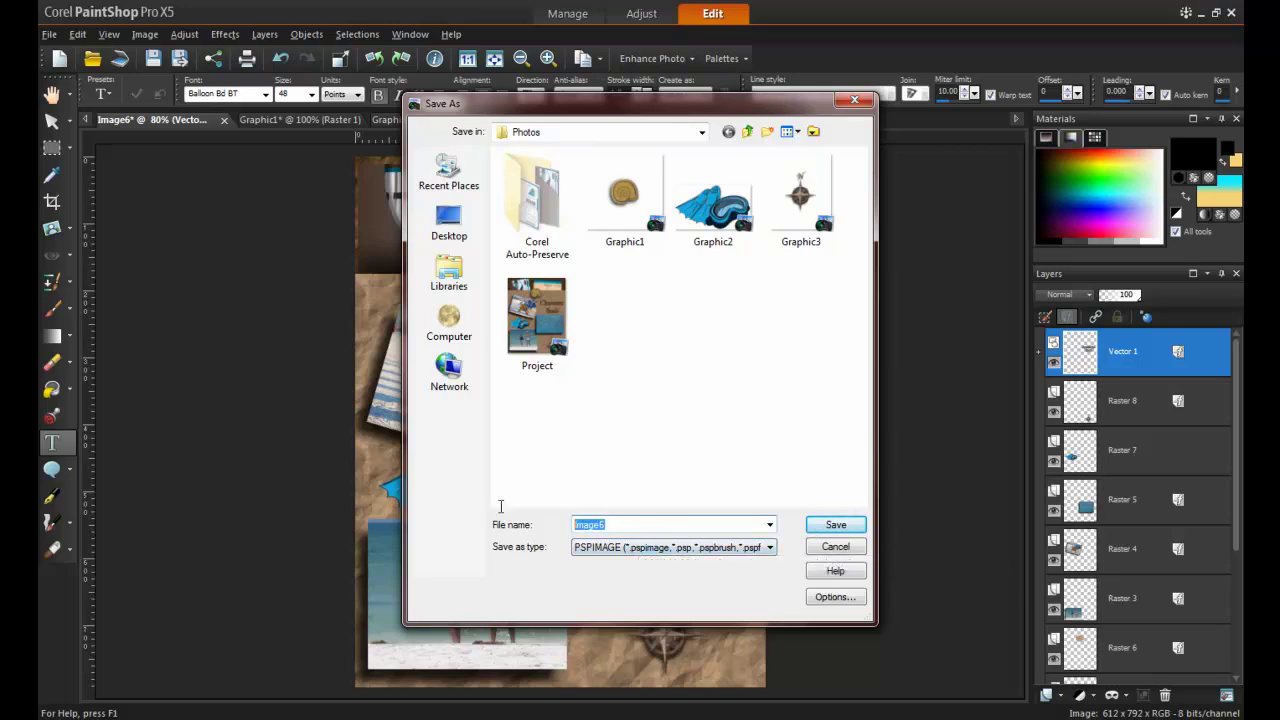
{"action": "type", "text": "Finished Project"}
{"action": "left_click", "coordinate": [835, 524]}
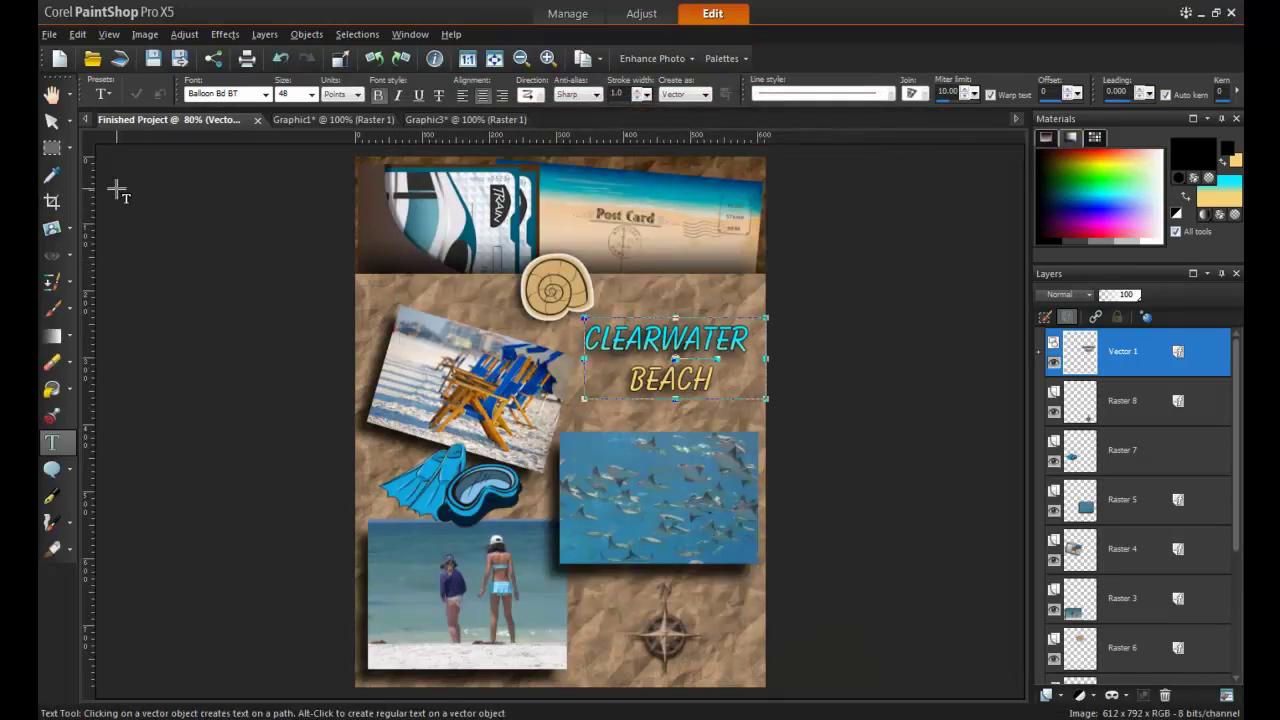
Save a flattened JPEG copy, Finished Project.jpg, accepting the merged-image warning.
{"action": "left_click", "coordinate": [49, 34]}
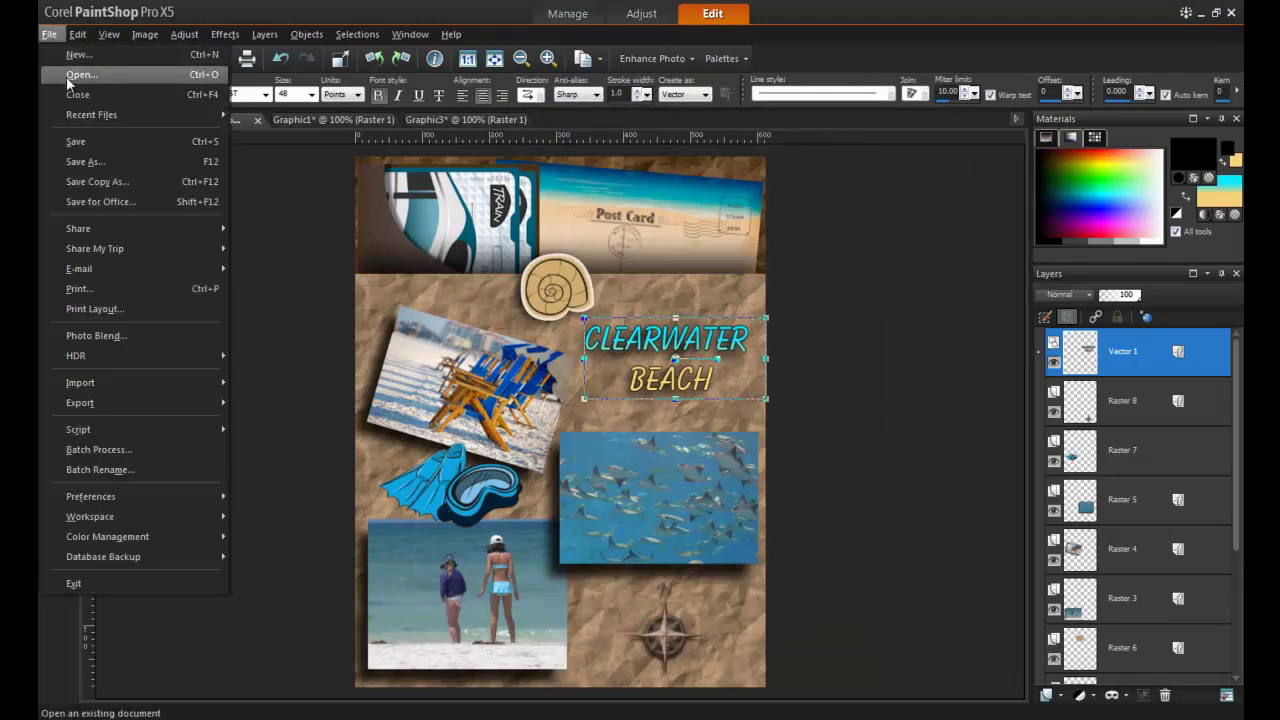
{"action": "left_click", "coordinate": [110, 160]}
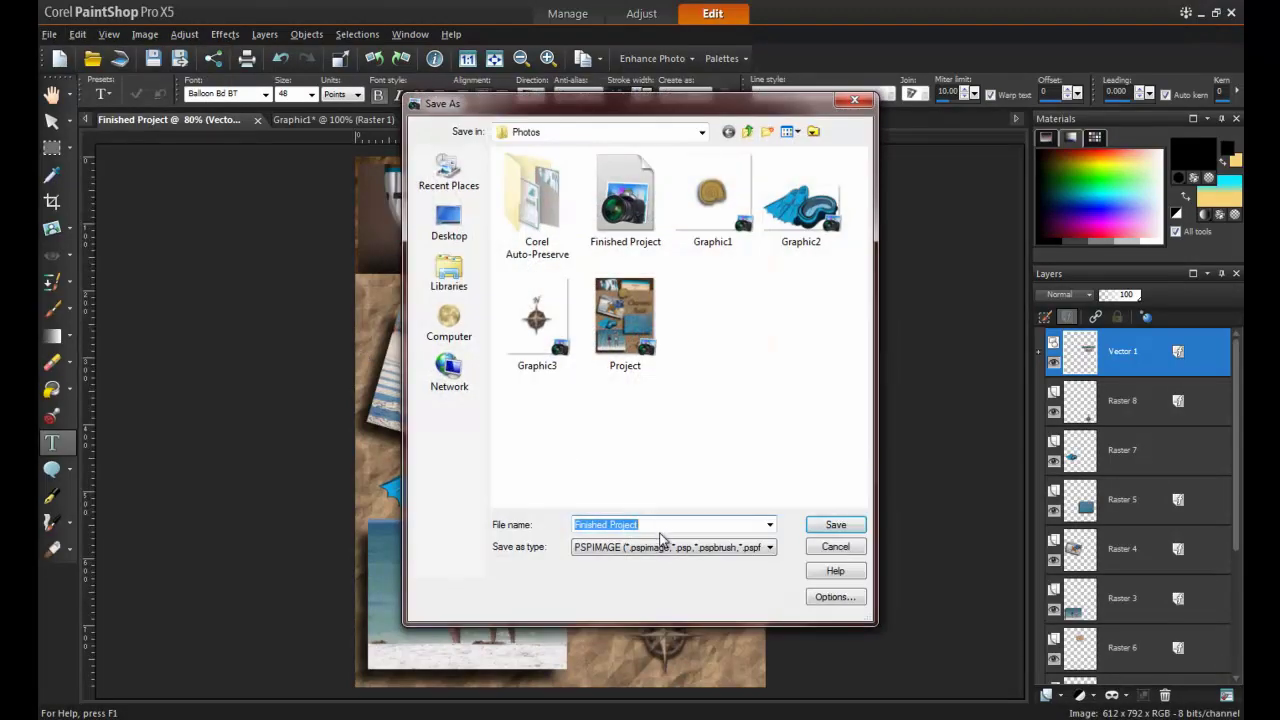
{"action": "left_click", "coordinate": [684, 547]}
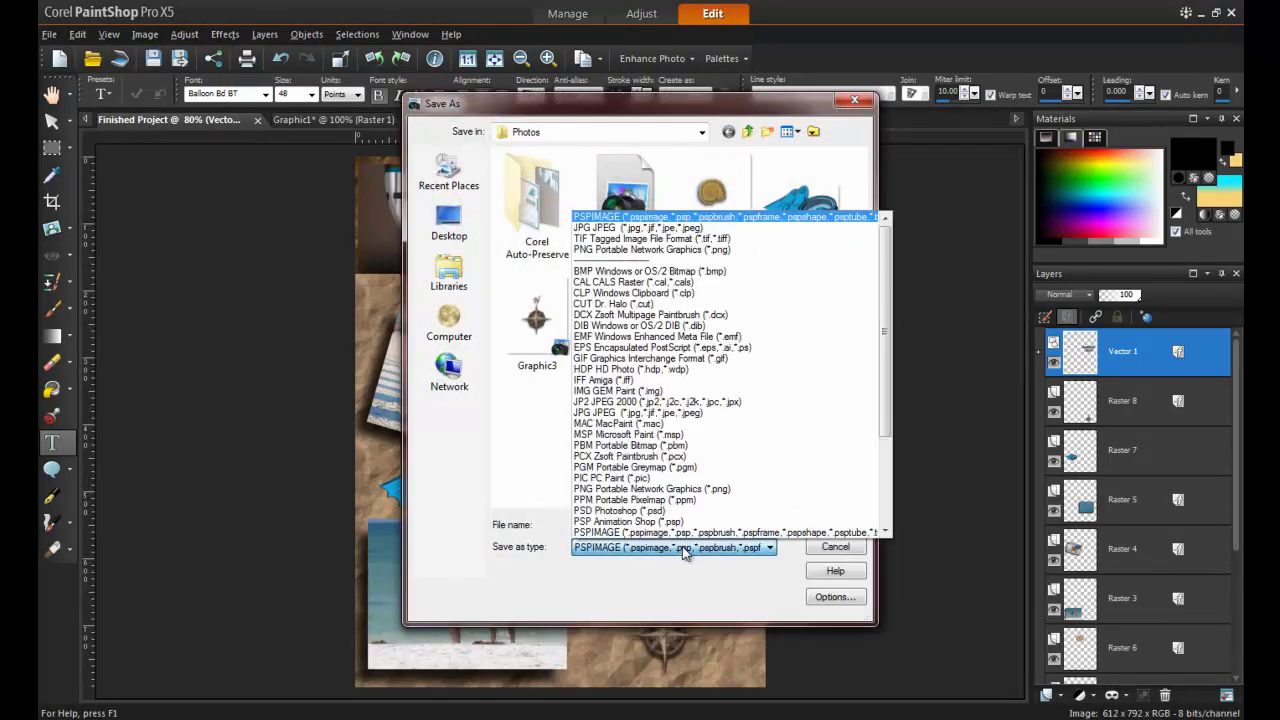
{"action": "left_click", "coordinate": [668, 230]}
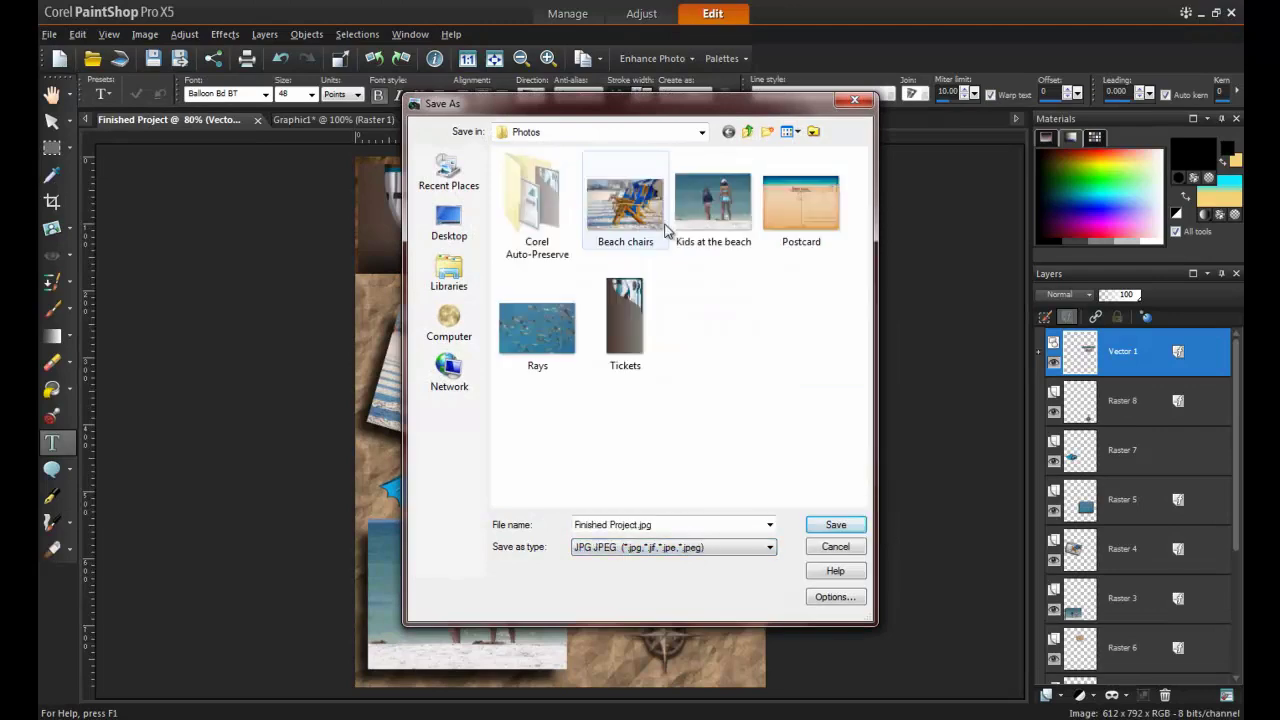
{"action": "left_click", "coordinate": [840, 527]}
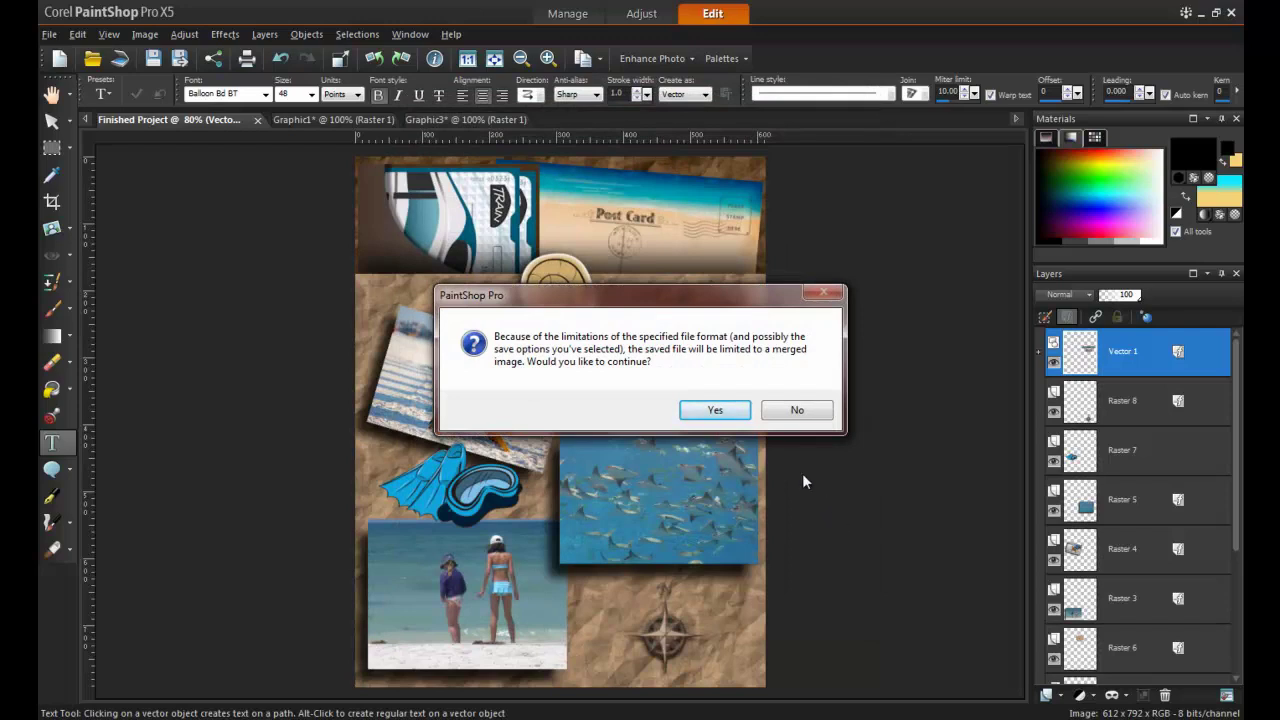
{"action": "left_click", "coordinate": [730, 412]}
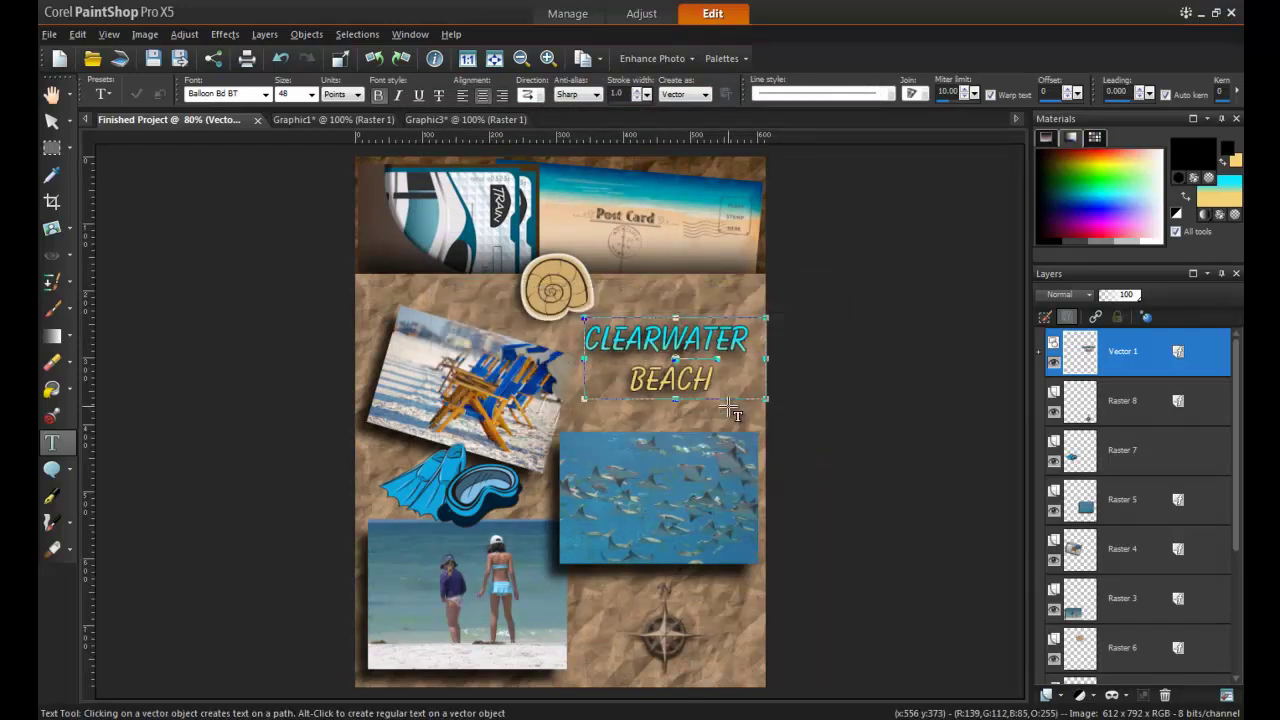